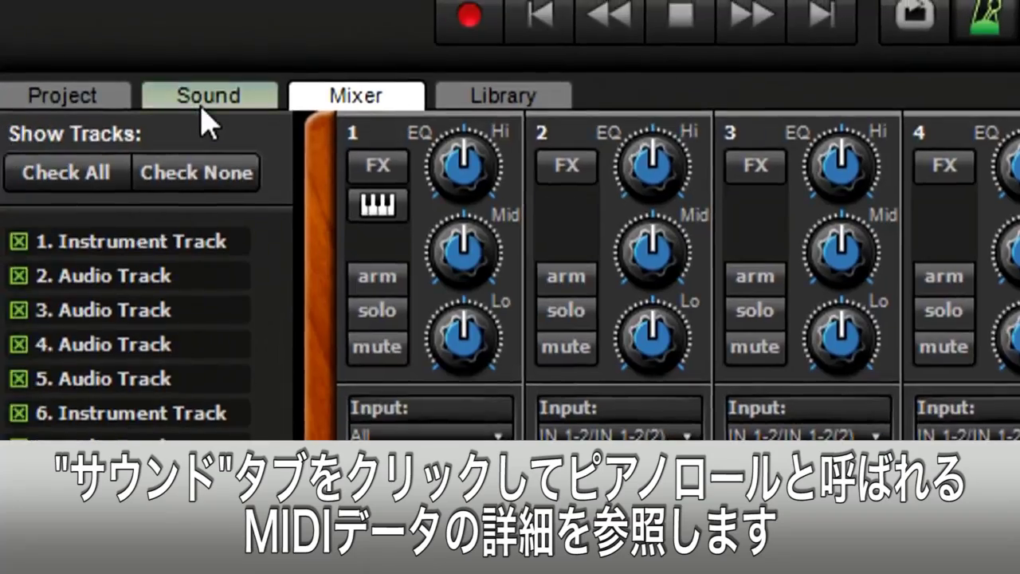
# Step: Transpose all notes of the 01 Atmosphere clip up by 4 semitones
pyautogui.click(203, 110)
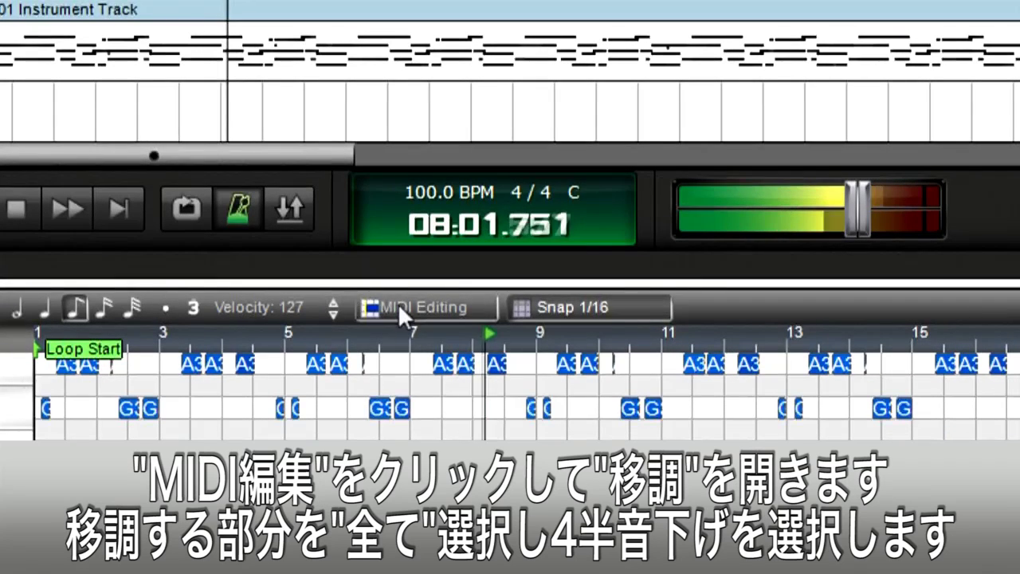
pyautogui.click(403, 311)
pyautogui.click(460, 402)
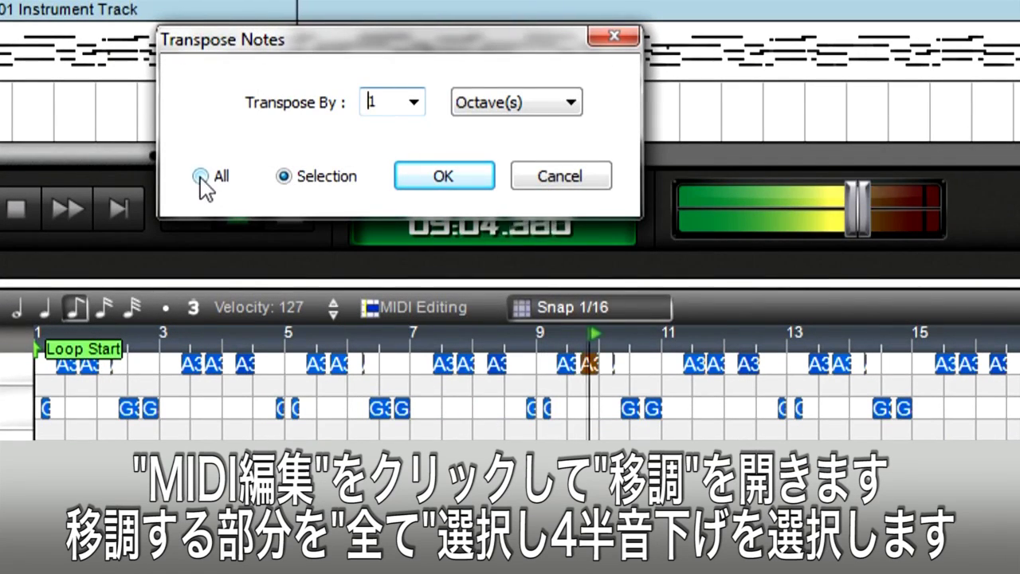
pyautogui.click(415, 102)
pyautogui.click(399, 271)
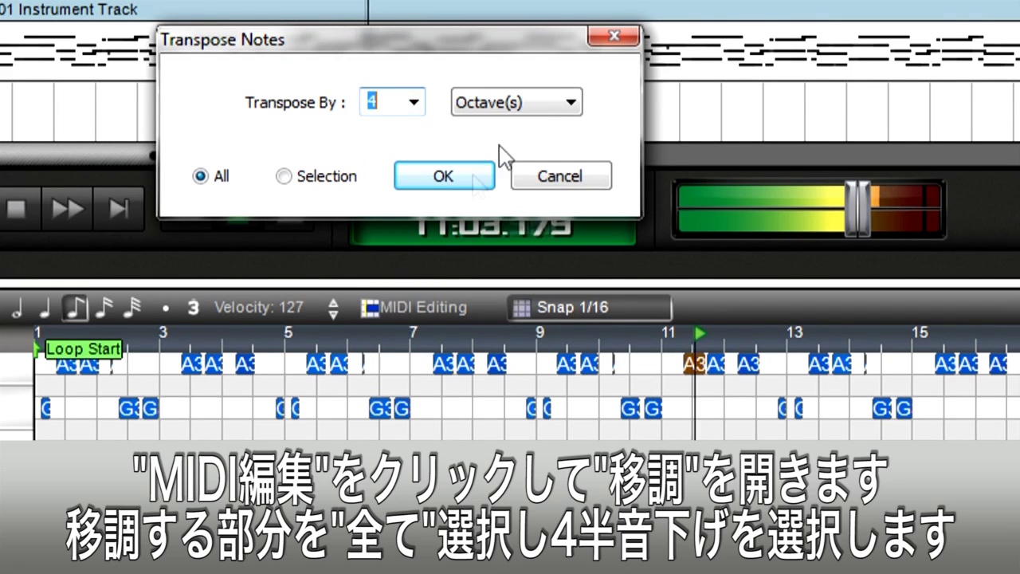
pyautogui.click(556, 106)
pyautogui.click(542, 146)
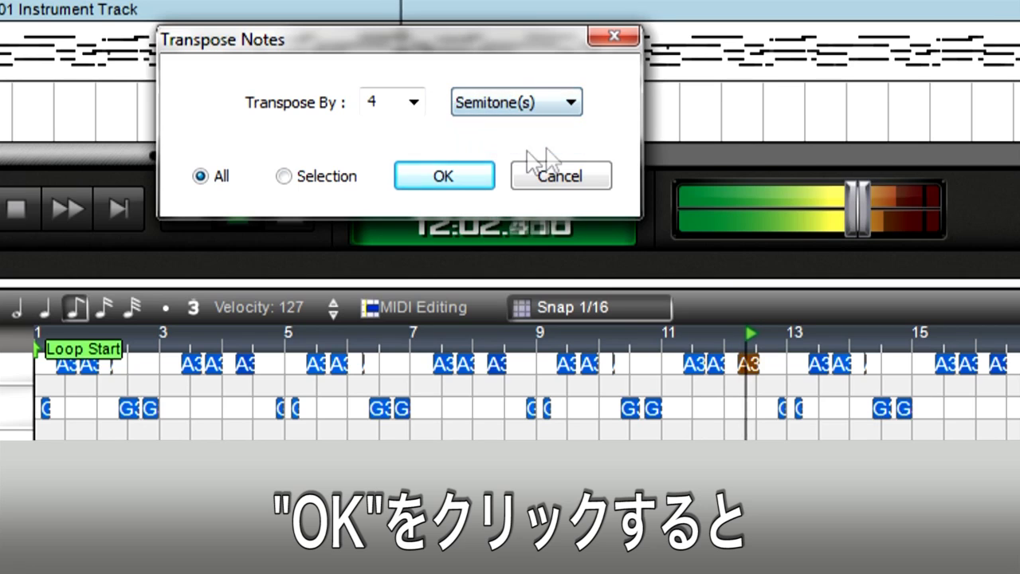
pyautogui.click(445, 176)
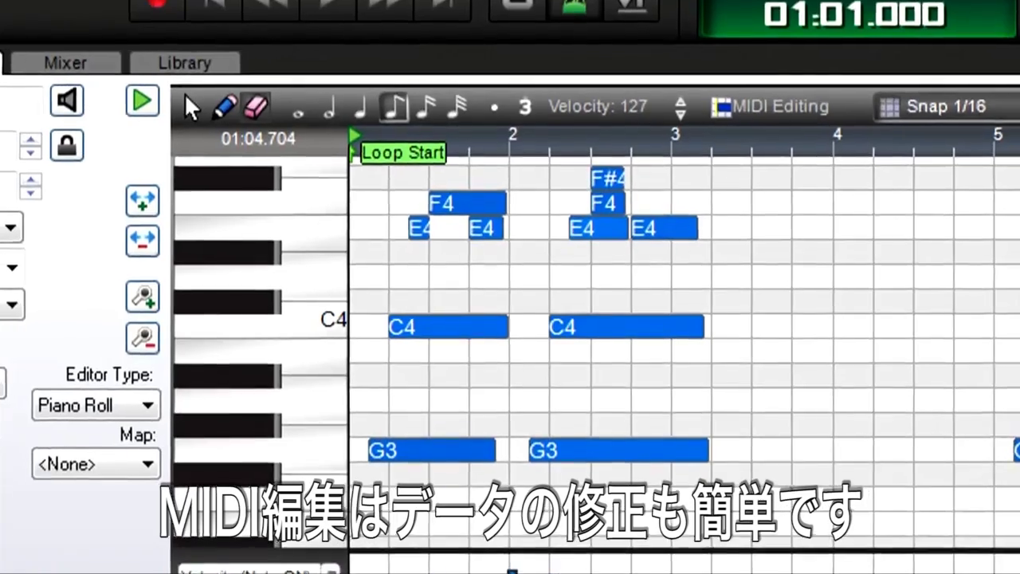
# Step: Play the part, erase the stray F#4 note from the bar 2 chord, then replay from the start
pyautogui.press('space')
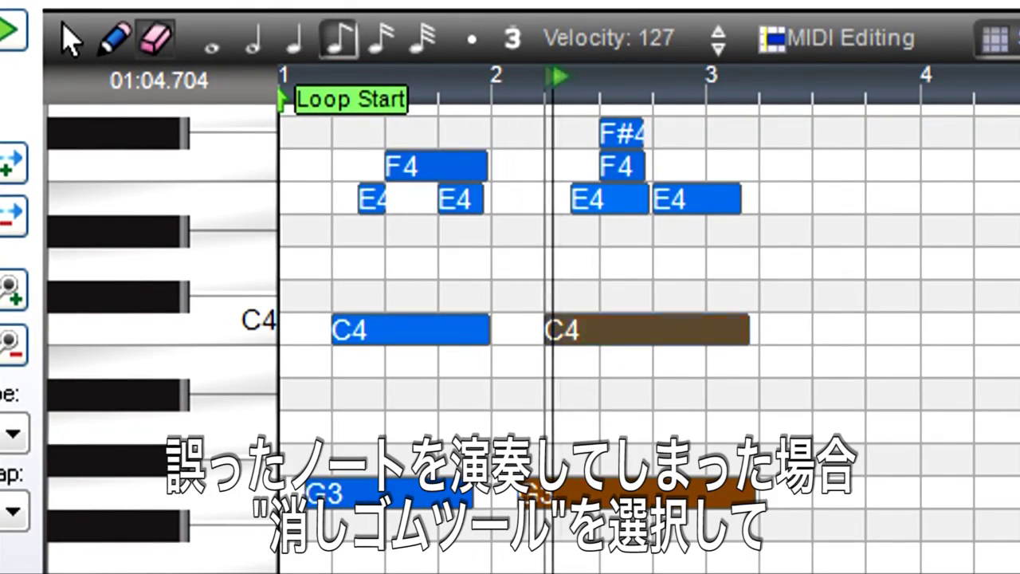
pyautogui.press('space')
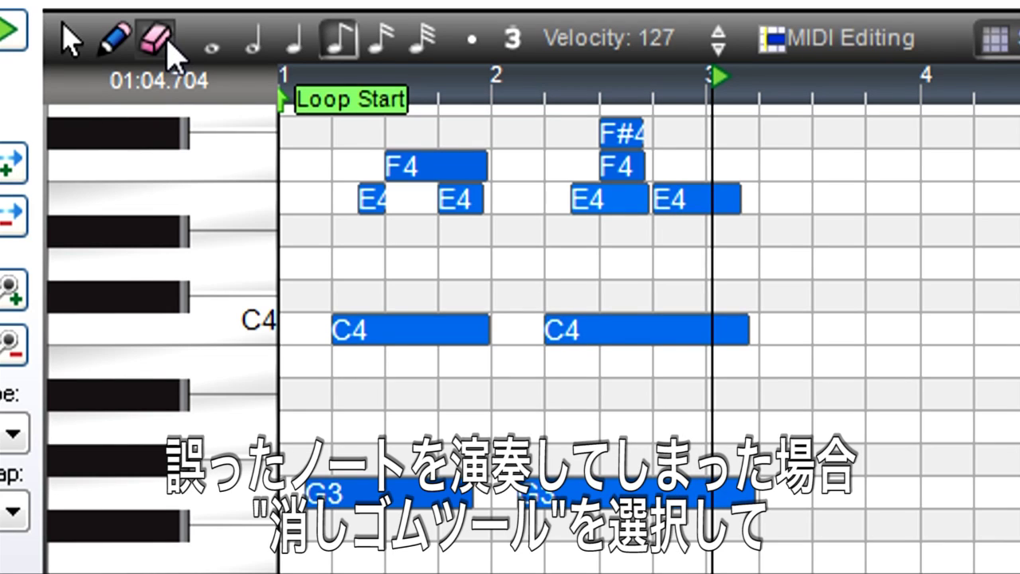
pyautogui.click(617, 137)
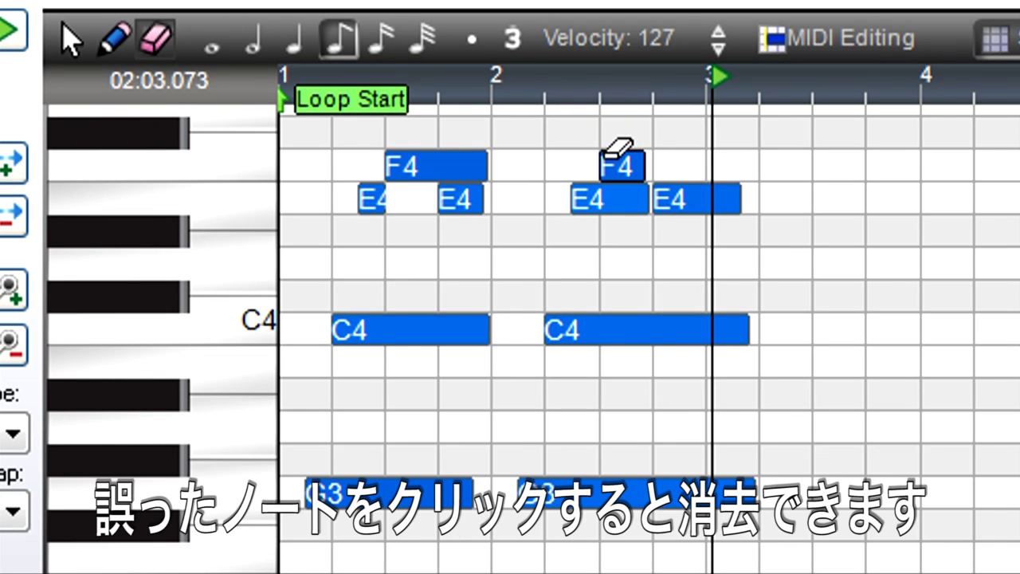
pyautogui.press('Home')
pyautogui.press('space')
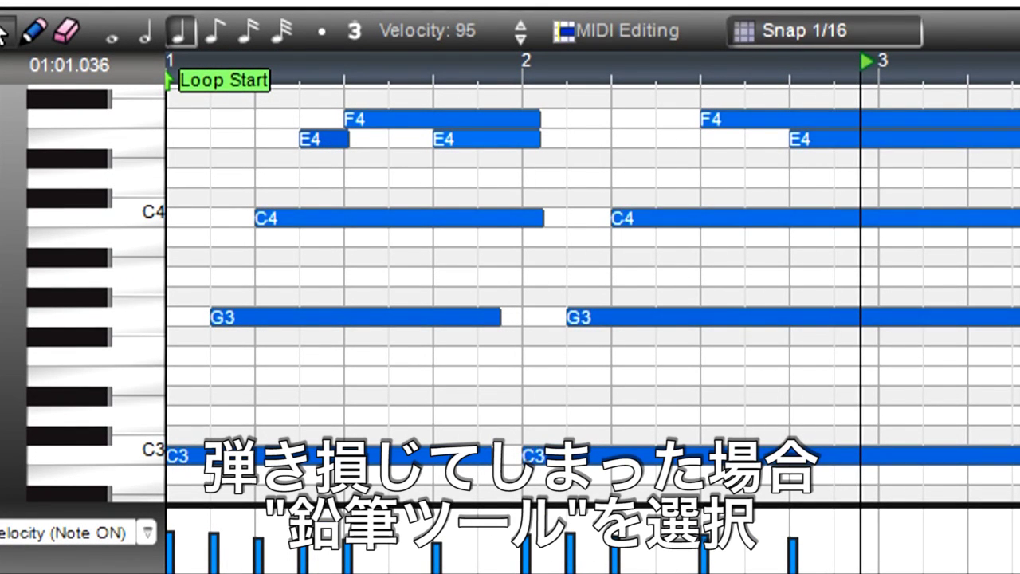
# Step: Draw a short E4 note in bar 2 with the Pencil tool and play it back
pyautogui.click(32, 33)
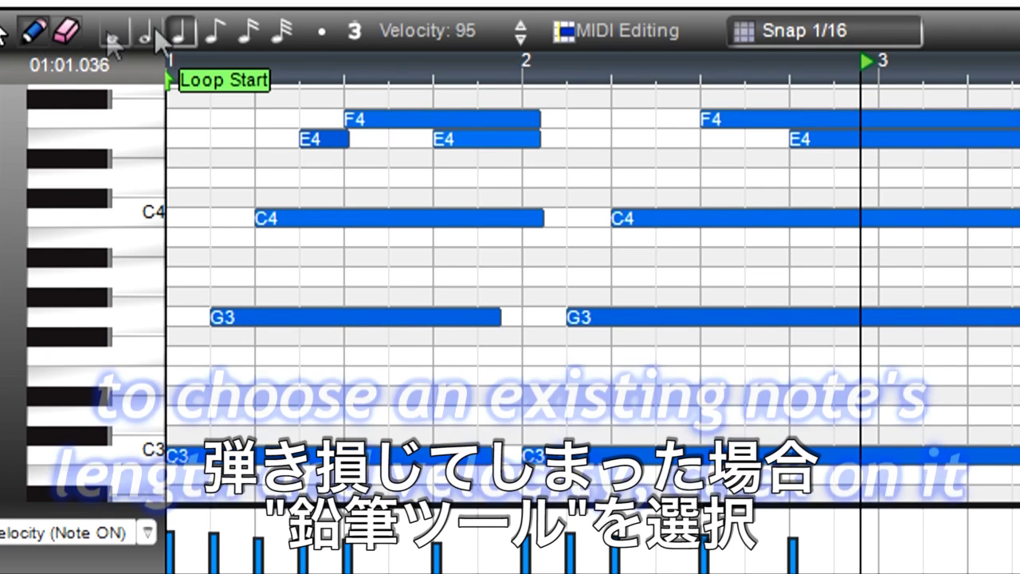
pyautogui.click(658, 137)
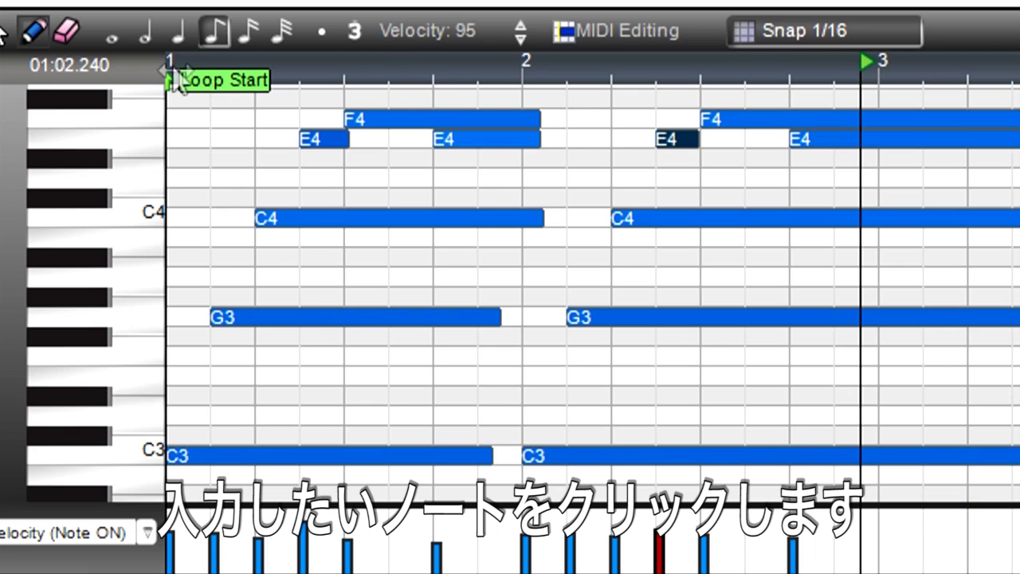
pyautogui.press('space')
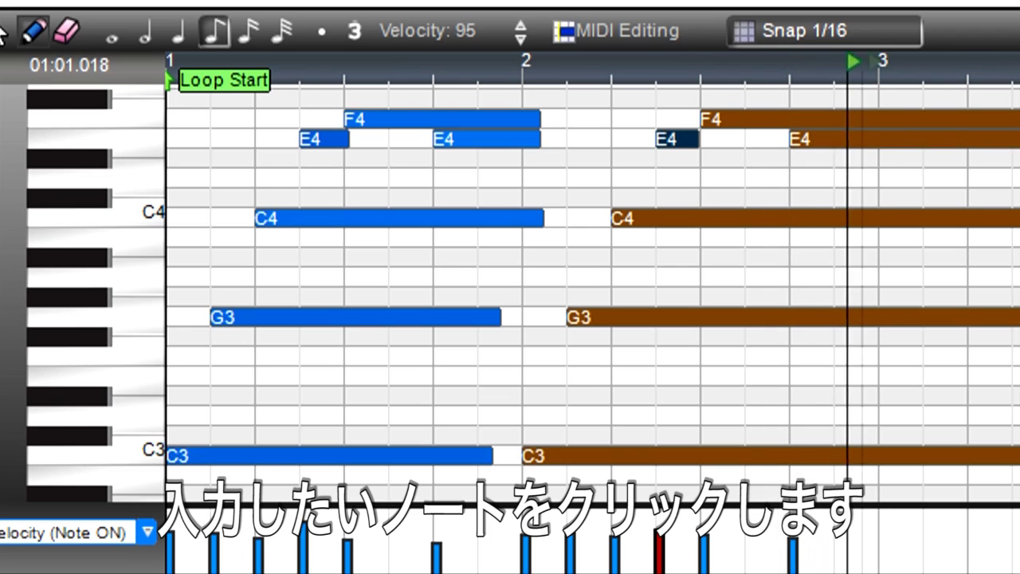
pyautogui.press('space')
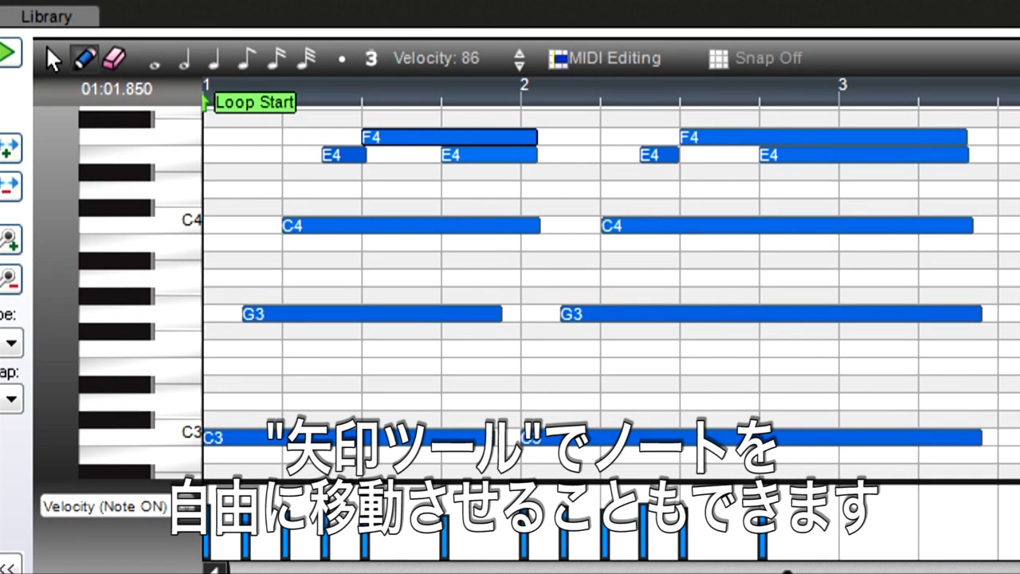
# Step: Drag the second C4 note to new positions, then shorten it by dragging its right edge
pyautogui.click(51, 61)
pyautogui.click(684, 235)
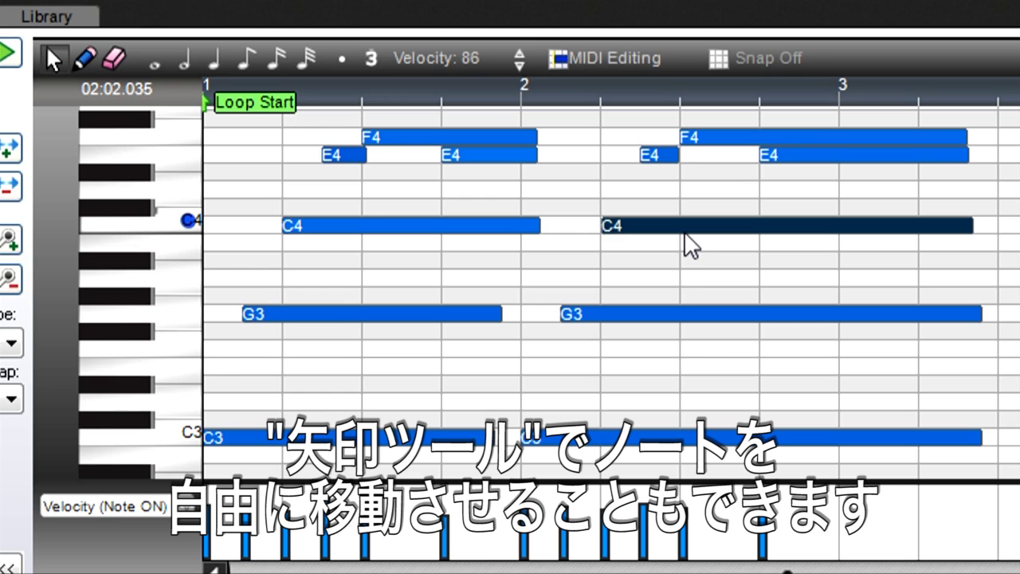
pyautogui.moveTo(645, 233); pyautogui.dragTo(684, 239)
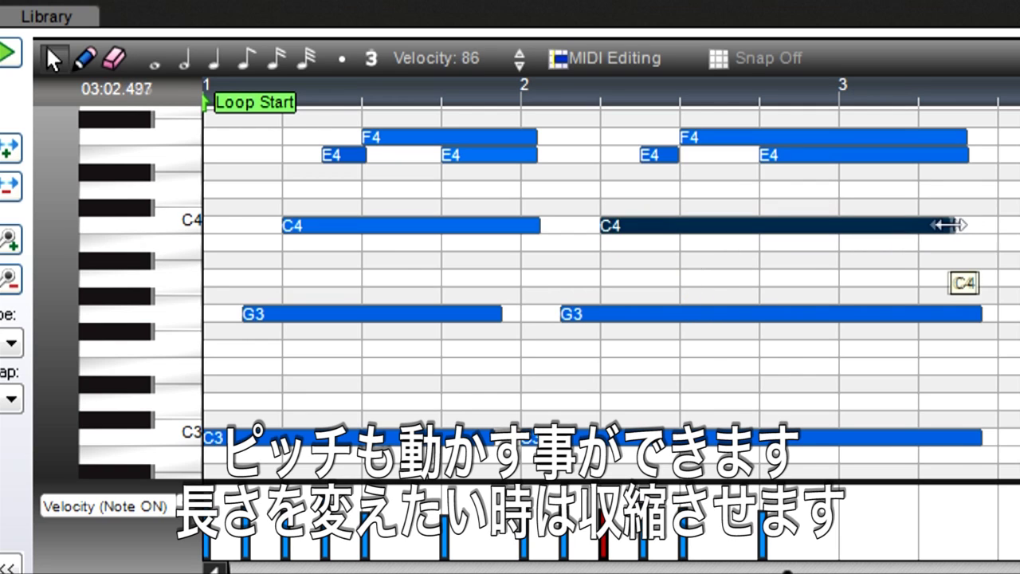
pyautogui.moveTo(925, 226)
pyautogui.mouseDown()
pyautogui.moveTo(868, 223)
pyautogui.moveTo(939, 227)
pyautogui.mouseUp()
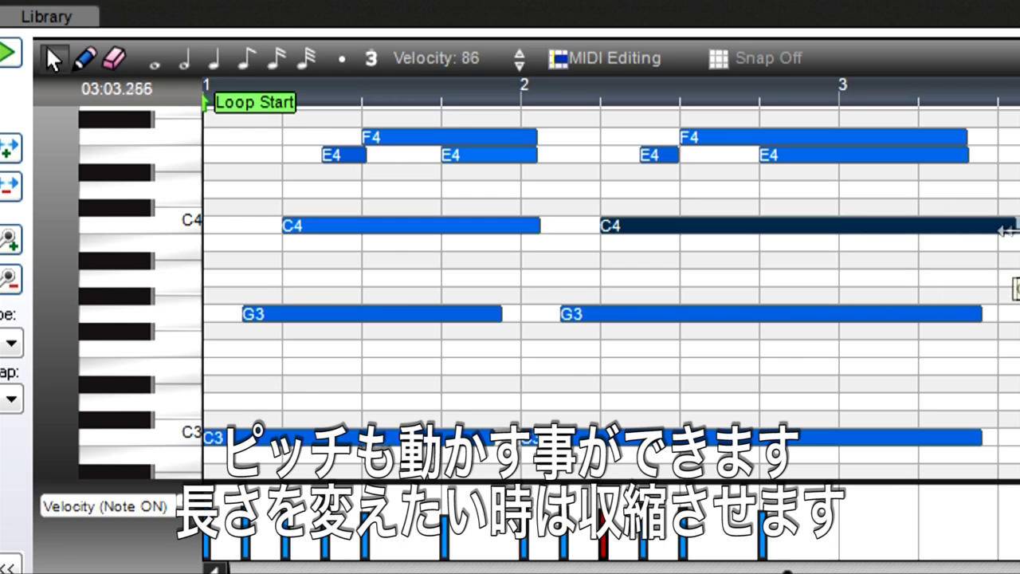
pyautogui.moveTo(1009, 234); pyautogui.dragTo(891, 233)
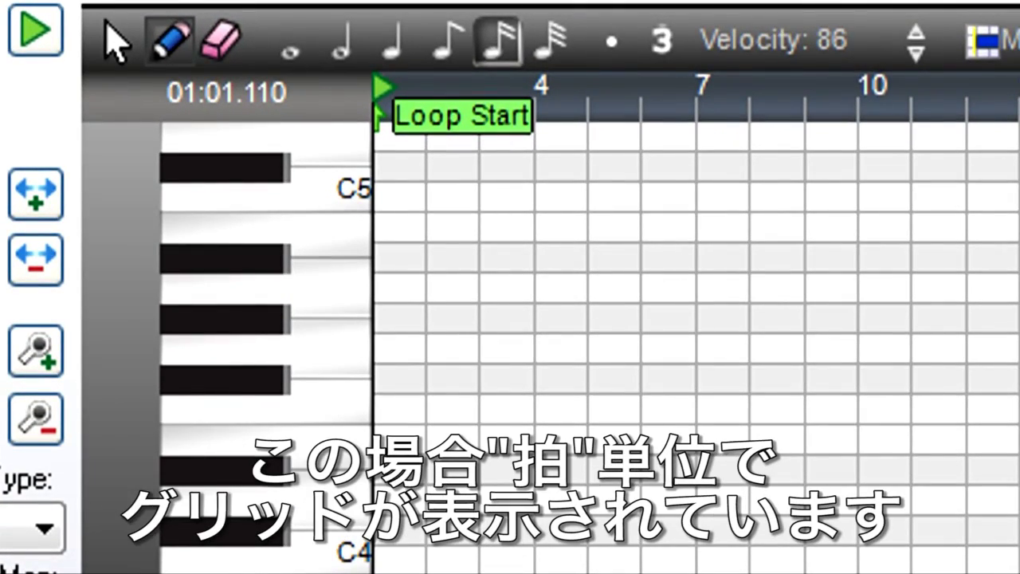
# Step: Zoom the piano roll timeline in horizontally five times to reveal beat subdivisions
pyautogui.click(38, 193)
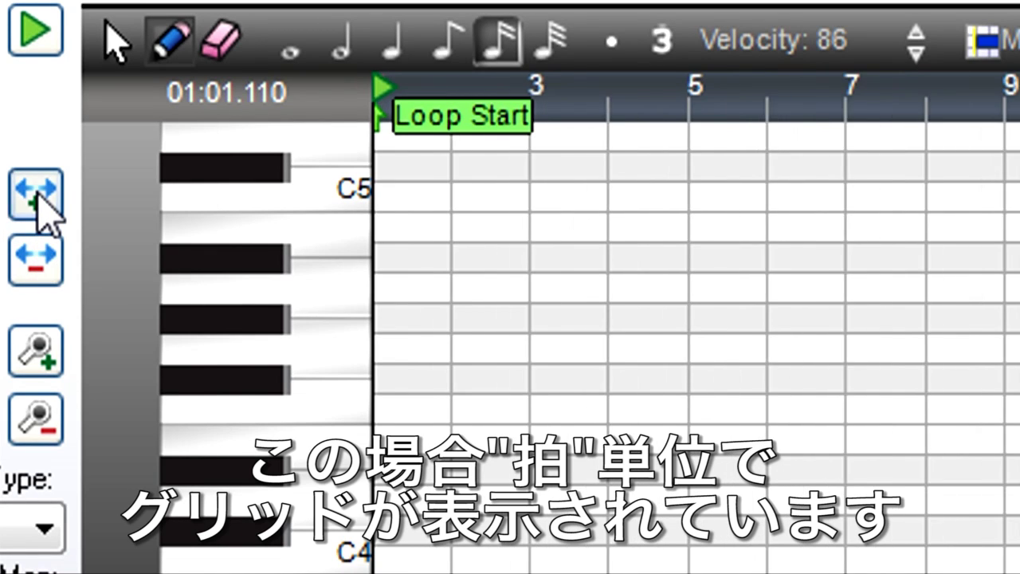
pyautogui.click(38, 194)
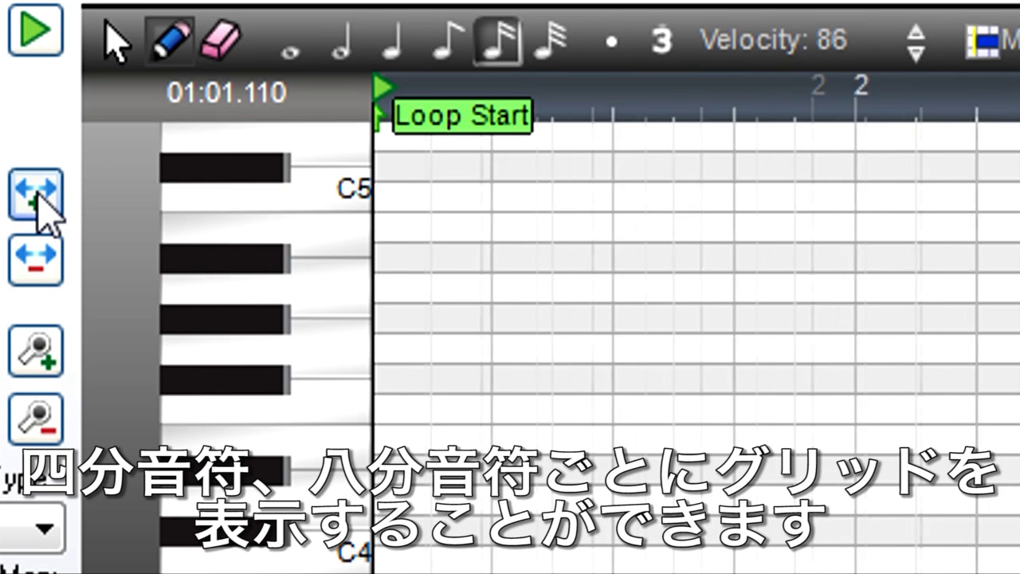
pyautogui.click(37, 193)
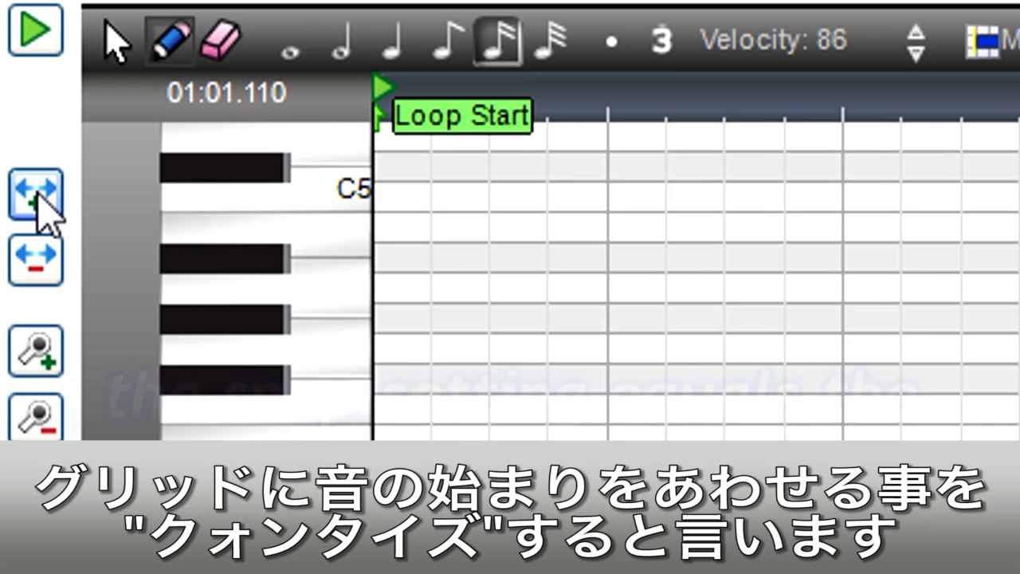
pyautogui.click(38, 194)
pyautogui.click(37, 193)
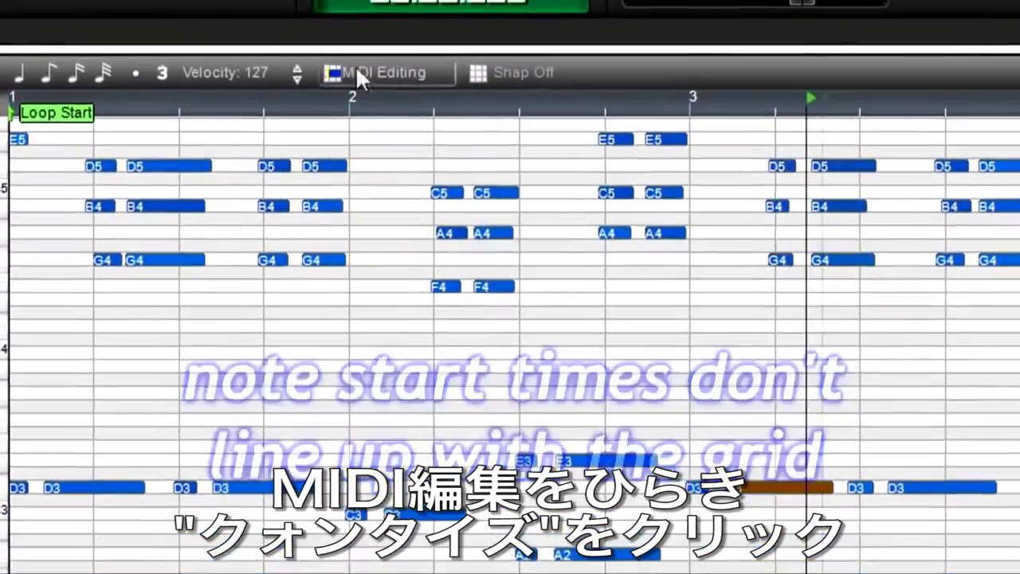
# Step: Quantize note start times to 1/8 notes at 100% strength with Swing unchecked
pyautogui.click(355, 73)
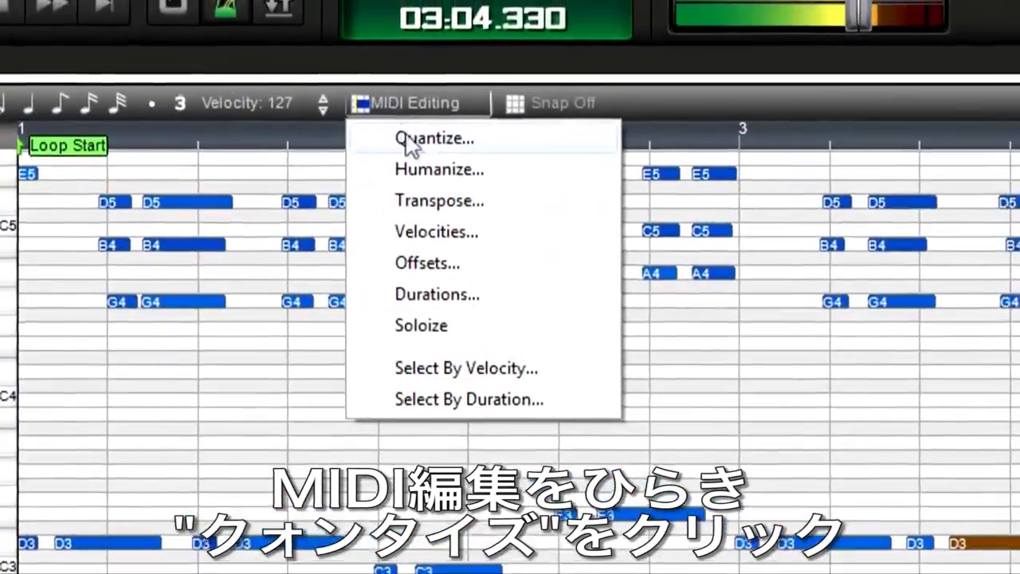
pyautogui.click(388, 105)
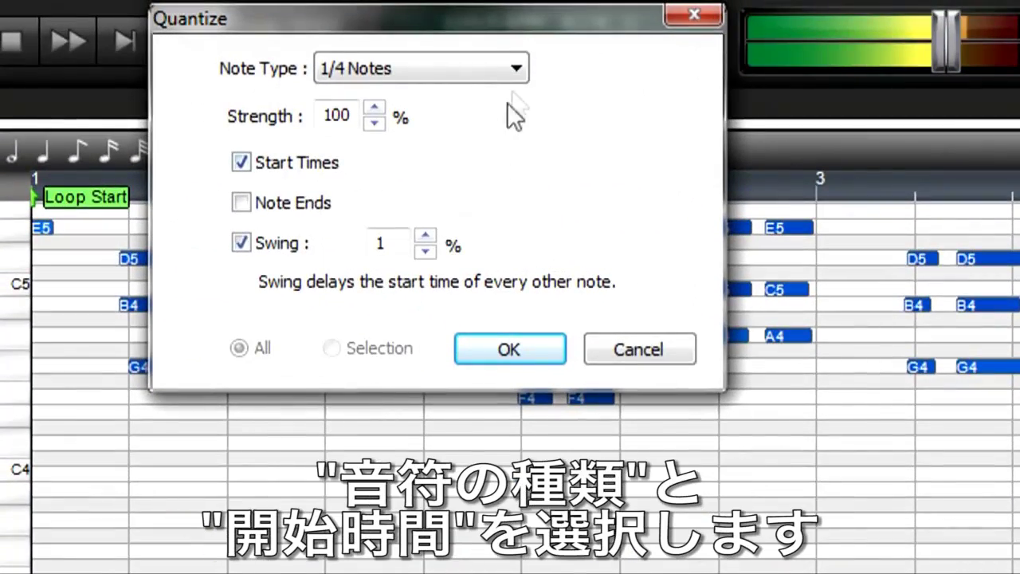
pyautogui.click(500, 56)
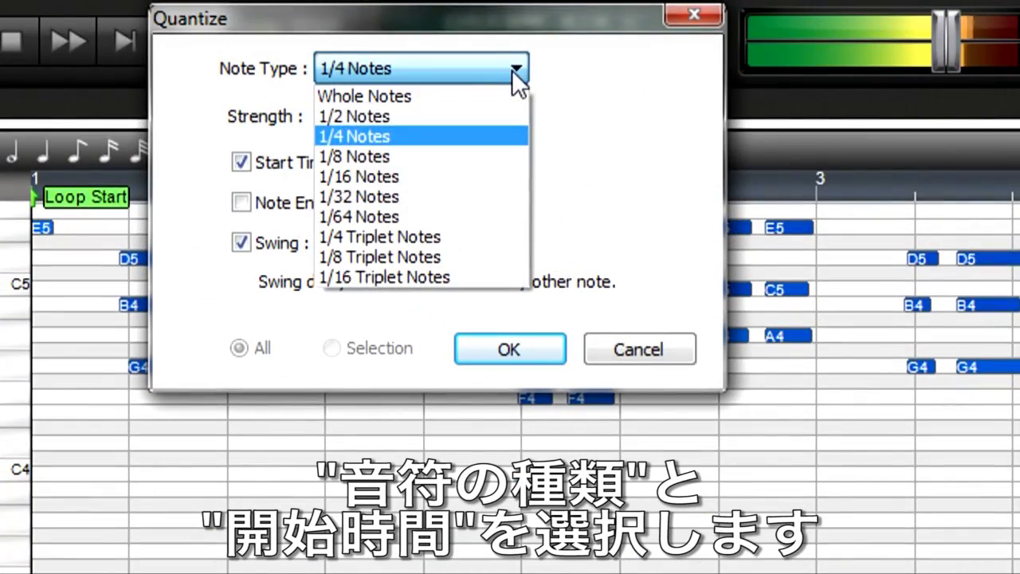
pyautogui.click(497, 157)
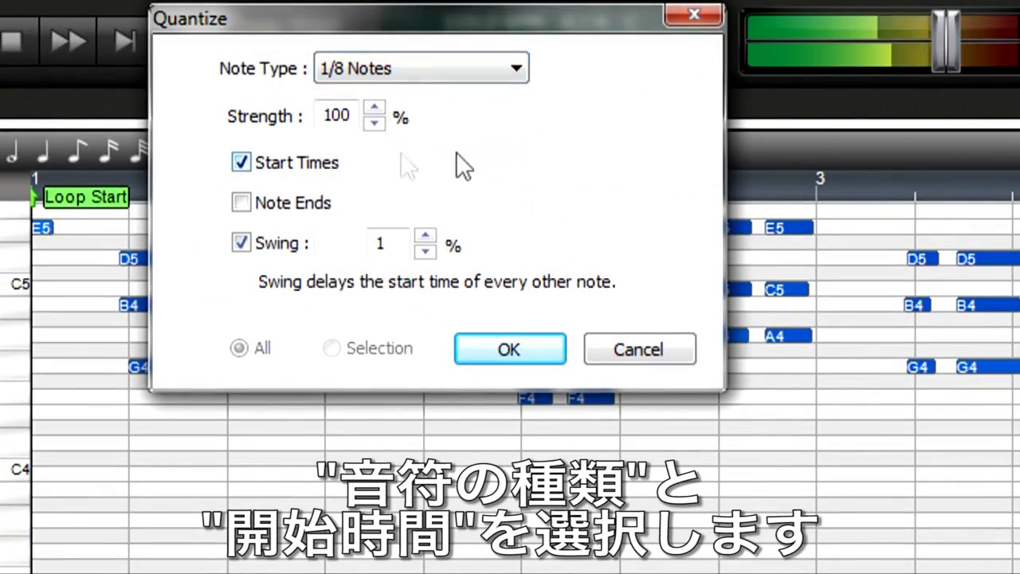
pyautogui.click(242, 243)
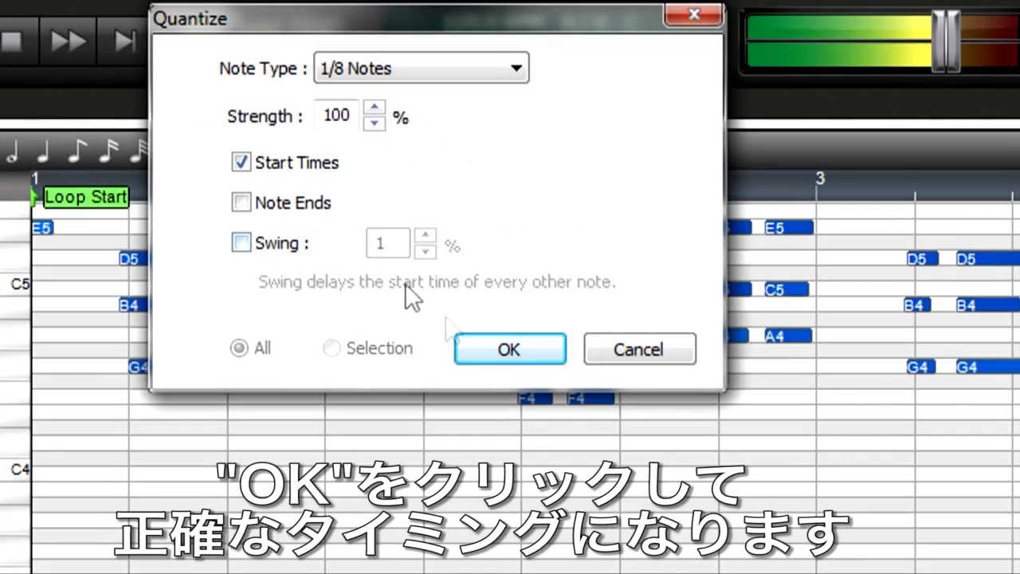
pyautogui.click(497, 349)
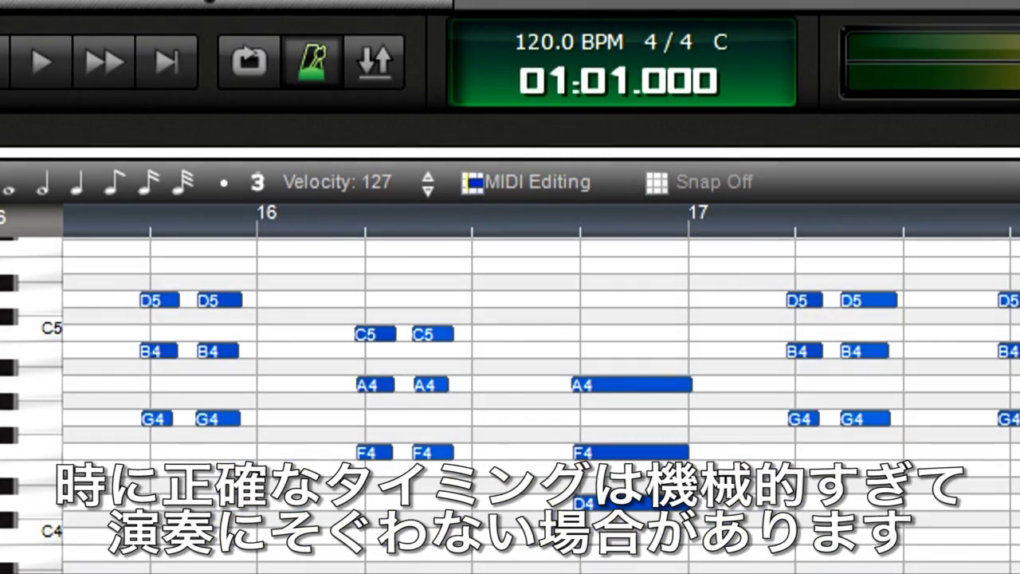
# Step: Play the quantized piano part, then reopen the Quantize settings
pyautogui.press('space')
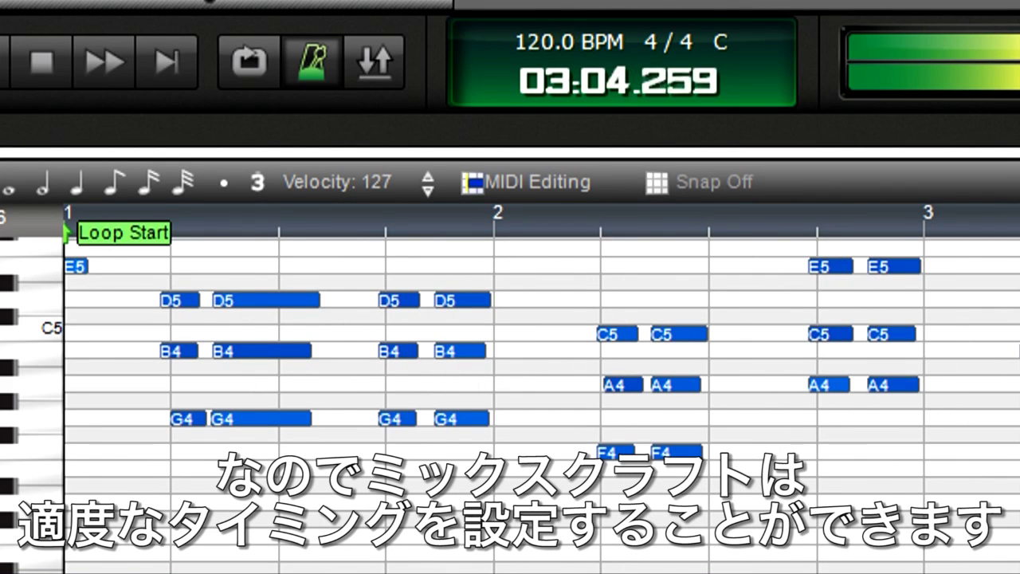
pyautogui.click(520, 182)
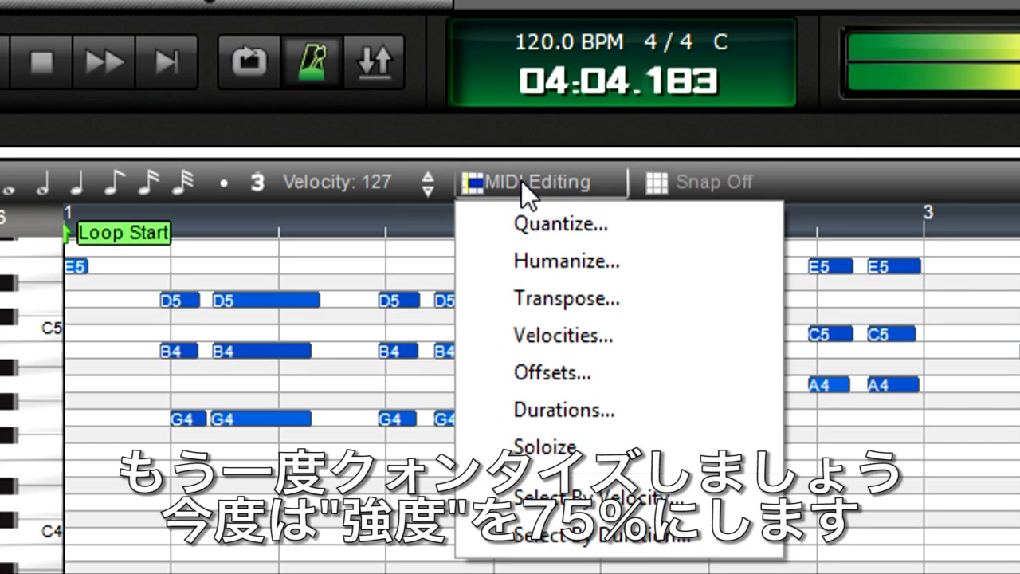
pyautogui.click(540, 221)
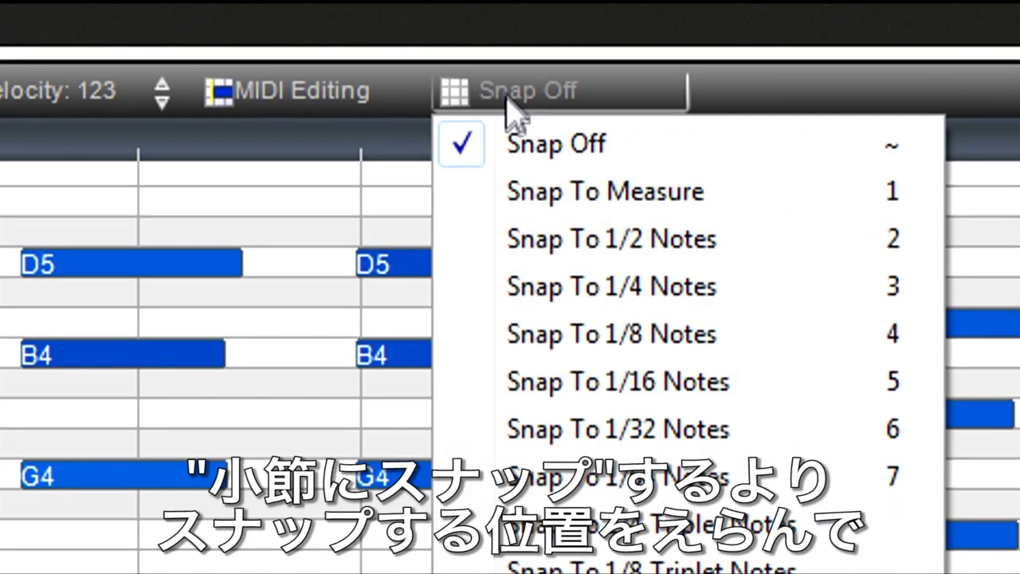
# Step: Set snap to 1/8 and drag the D5 note later, then switch snap to 1/16 notes
pyautogui.click(547, 335)
pyautogui.moveTo(512, 263); pyautogui.dragTo(537, 263)
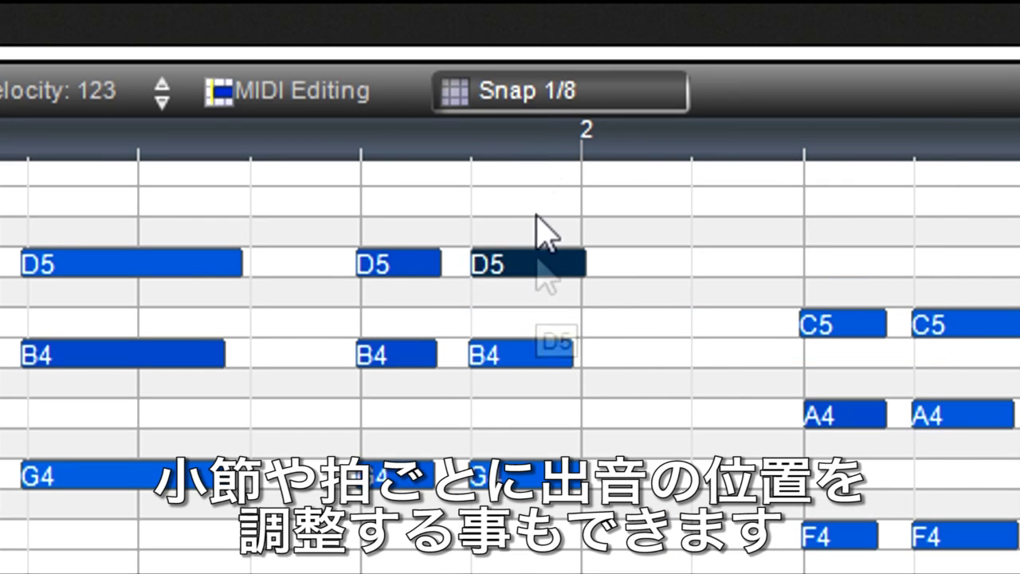
pyautogui.click(534, 104)
pyautogui.click(548, 380)
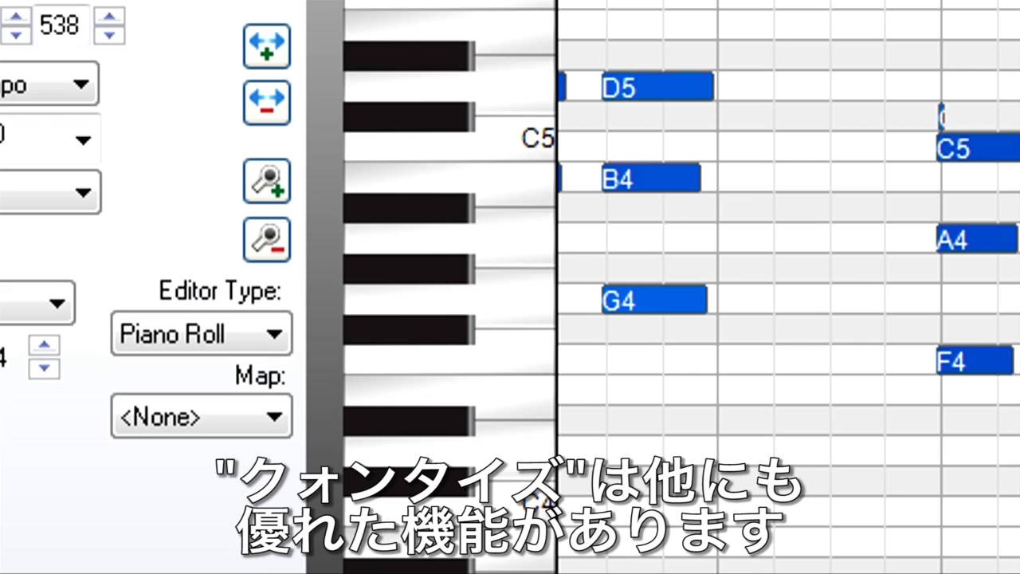
# Step: Switch the editor to Notation view and tidy the score's notes to 1/8
pyautogui.click(276, 338)
pyautogui.click(257, 408)
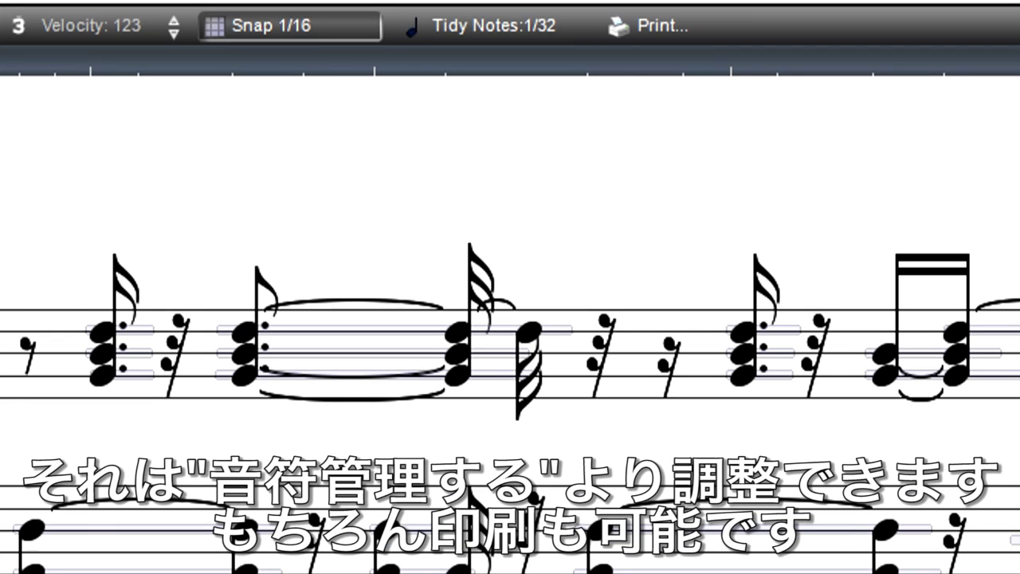
pyautogui.click(489, 25)
pyautogui.click(489, 93)
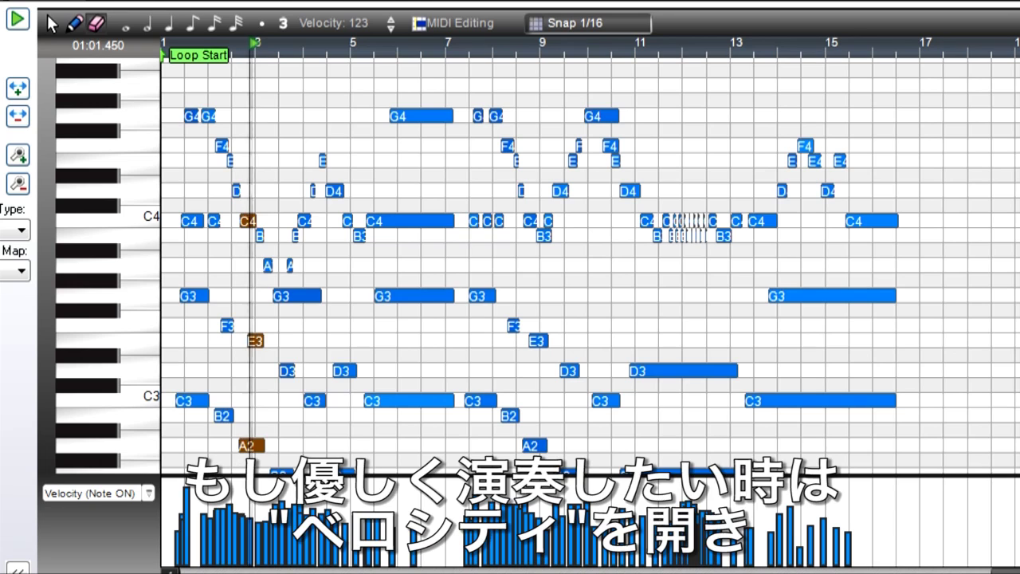
# Step: Scale all note velocities to 80 percent
pyautogui.click(455, 23)
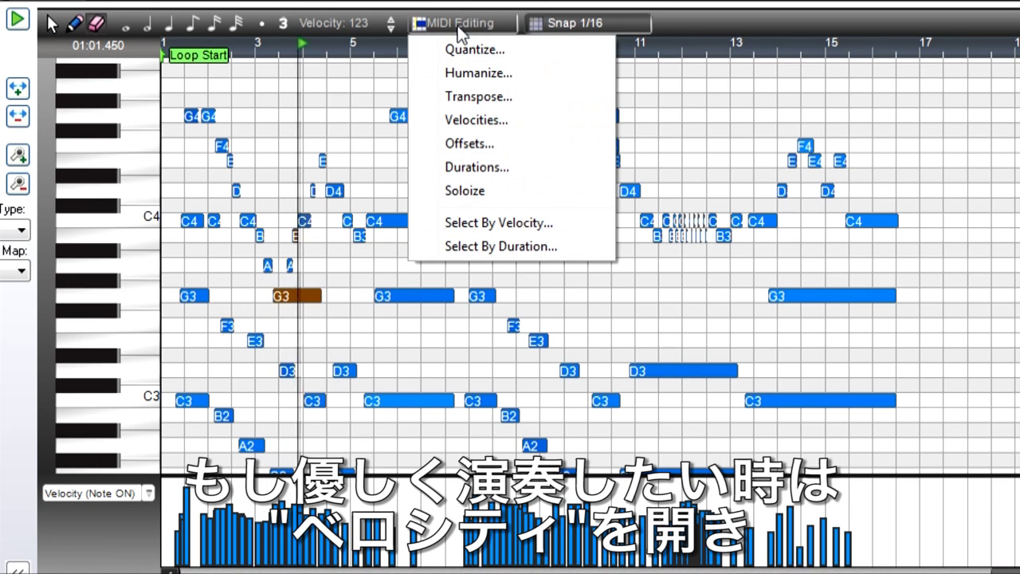
pyautogui.click(469, 121)
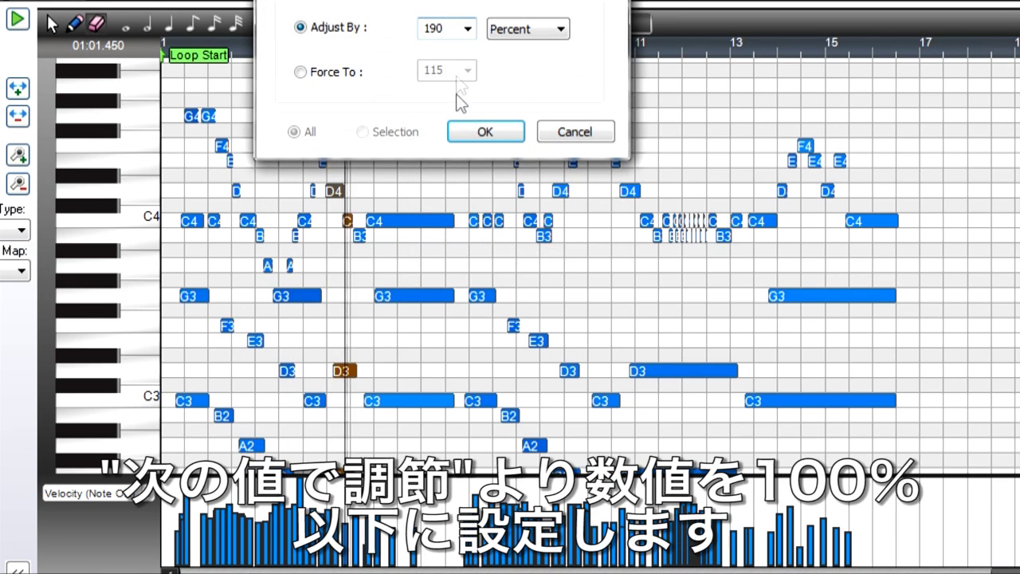
pyautogui.click(467, 30)
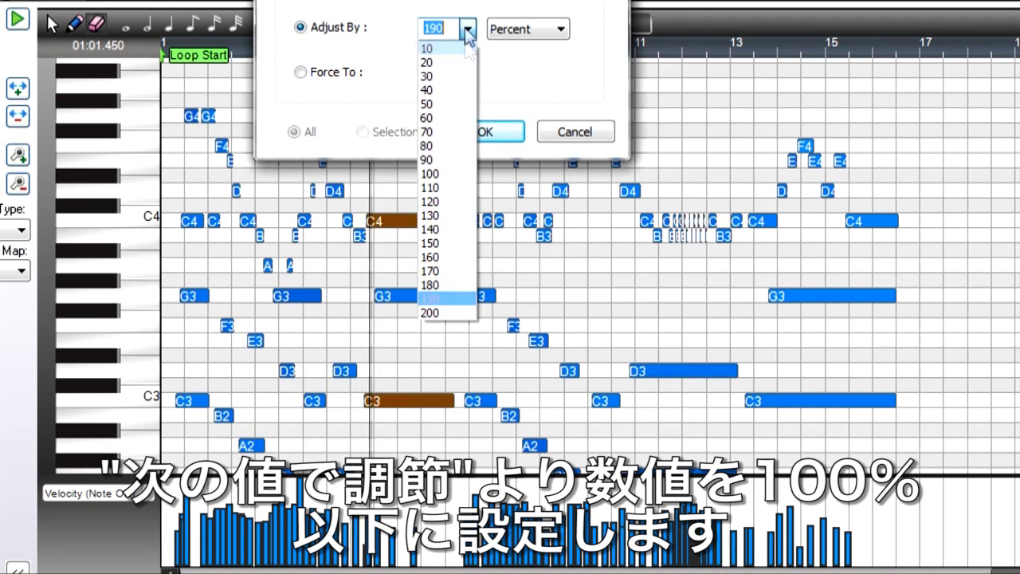
pyautogui.click(451, 143)
pyautogui.click(488, 132)
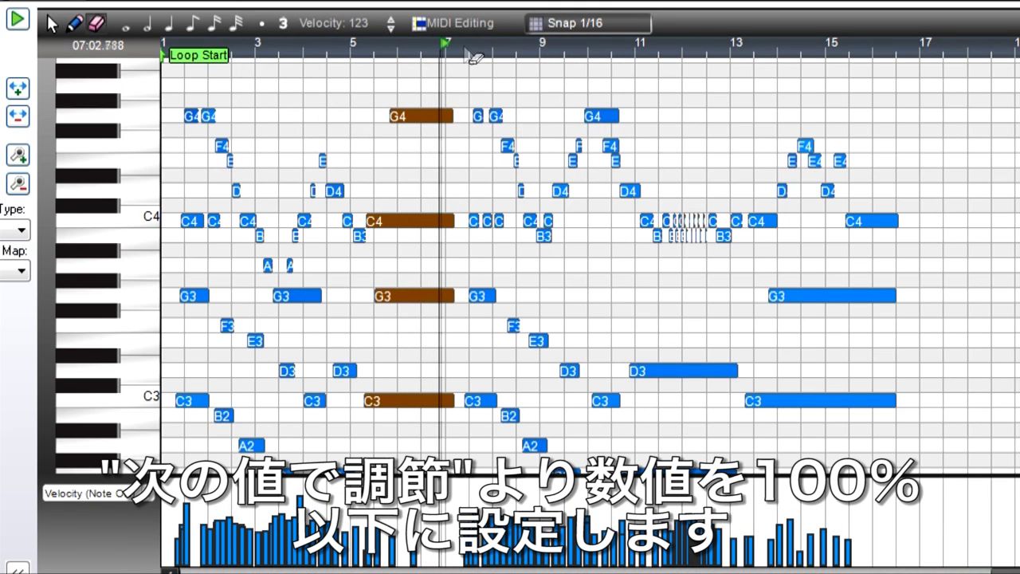
# Step: Reopen the velocity adjustment and choose a 200 percent increase
pyautogui.click(458, 22)
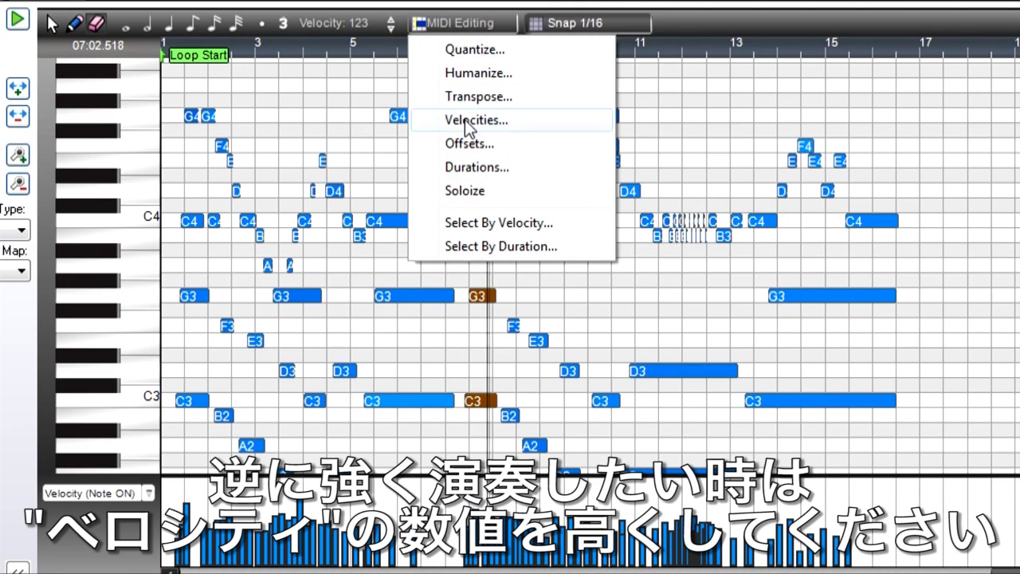
pyautogui.click(471, 120)
pyautogui.click(468, 29)
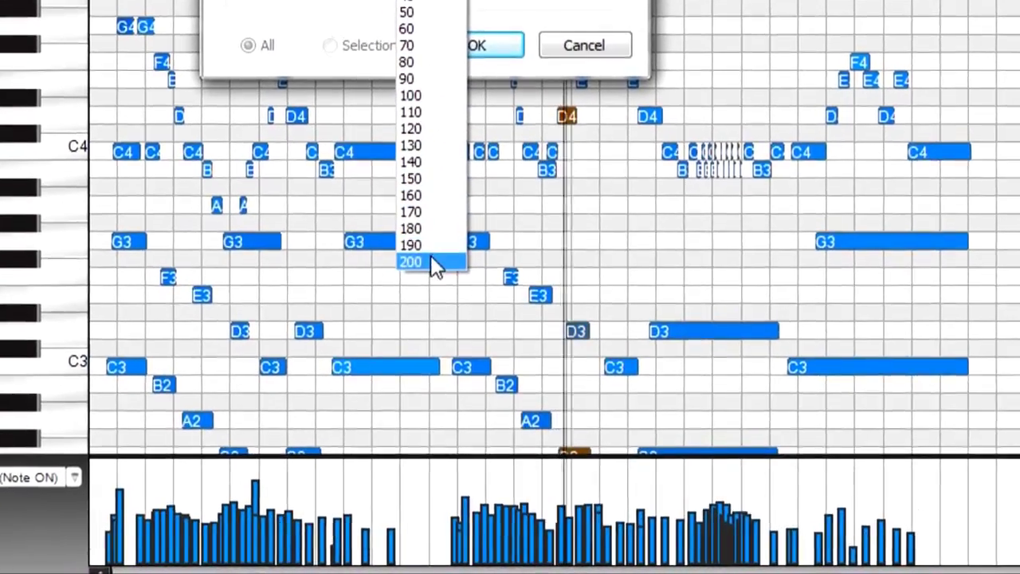
pyautogui.click(431, 261)
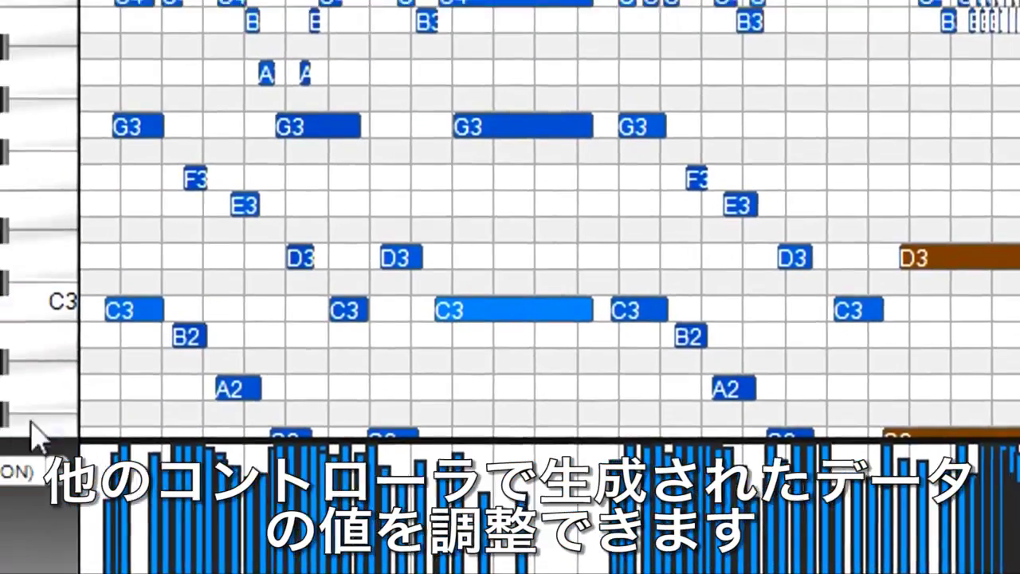
# Step: With the lane on Velocity (Note ON), pencil a rising crescendo ramp across the mid-phrase velocity bars
pyautogui.click(60, 476)
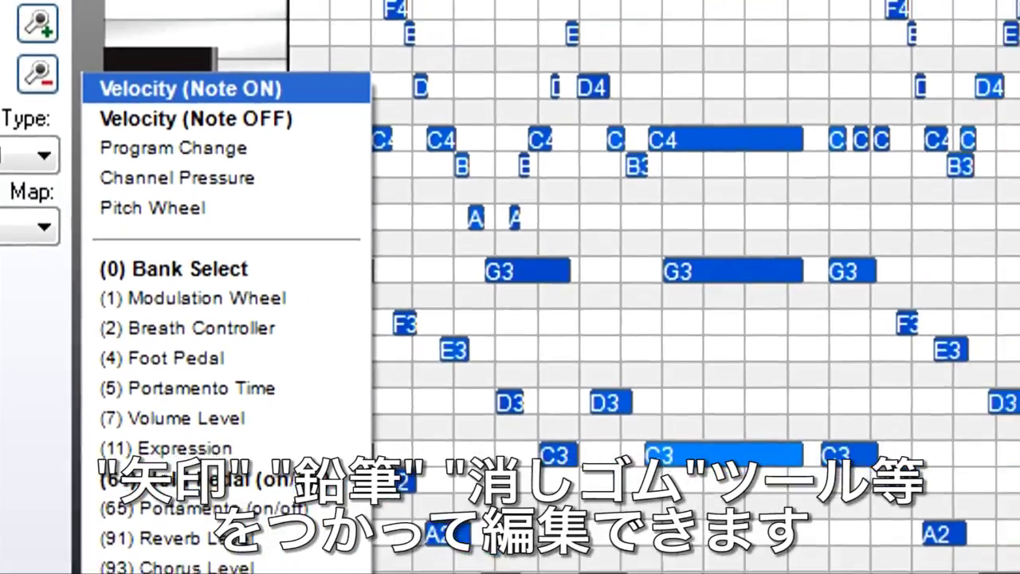
pyautogui.click(318, 39)
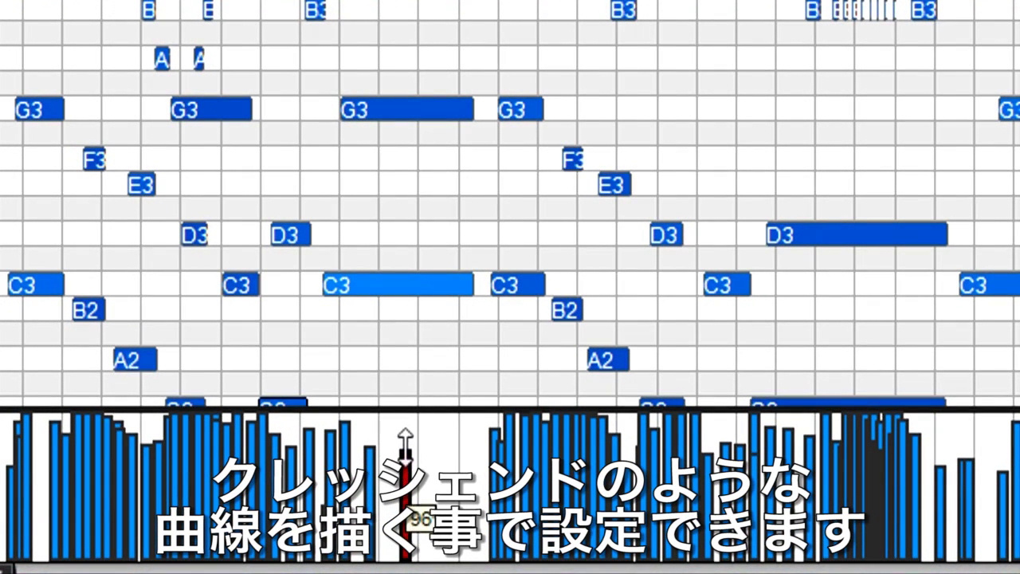
pyautogui.moveTo(468, 448); pyautogui.dragTo(511, 444)
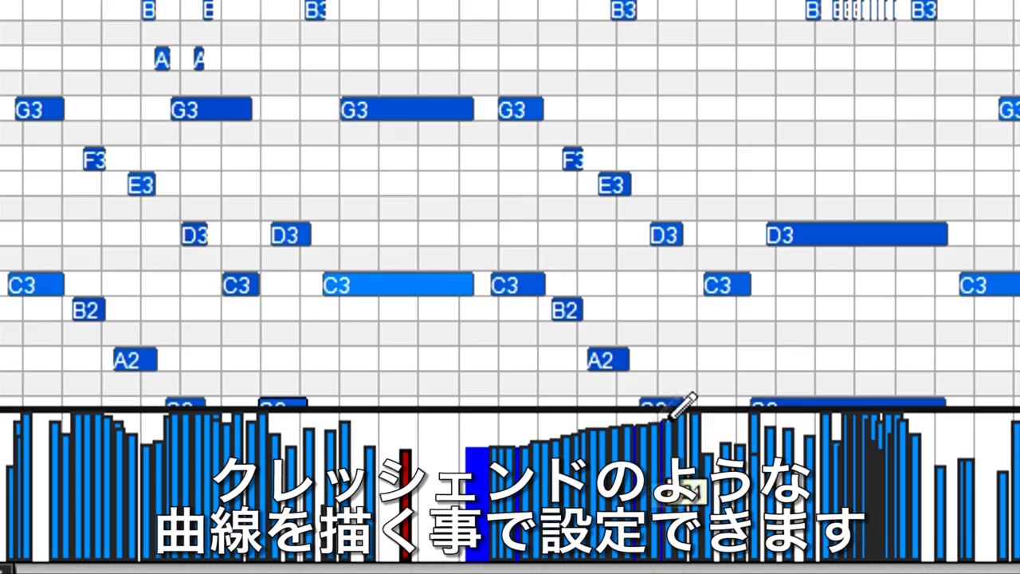
pyautogui.moveTo(711, 414); pyautogui.dragTo(707, 414)
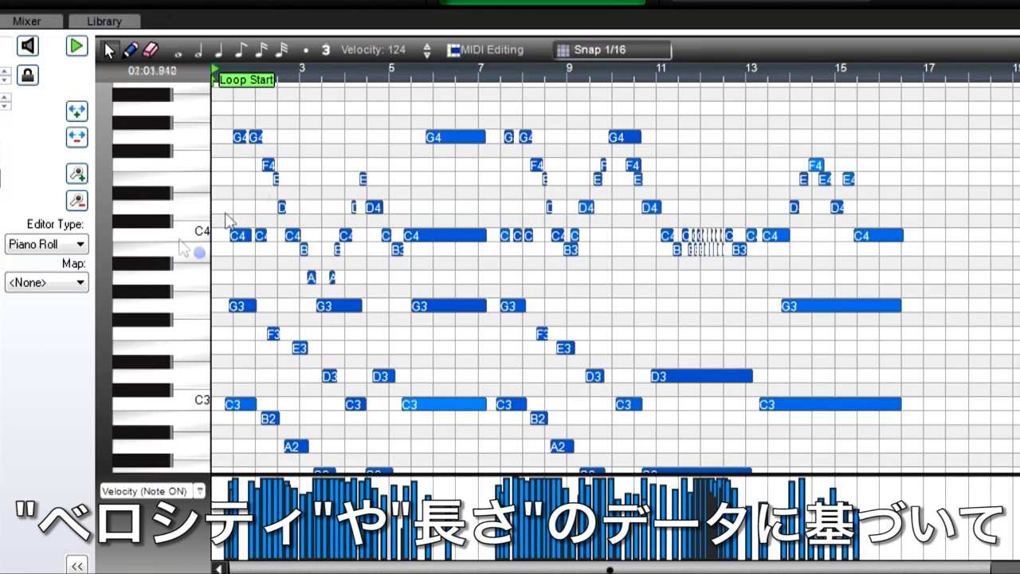
# Step: Select all notes with velocities between 115 and 127 using Select By Velocity
pyautogui.moveTo(476, 200); pyautogui.dragTo(612, 271)
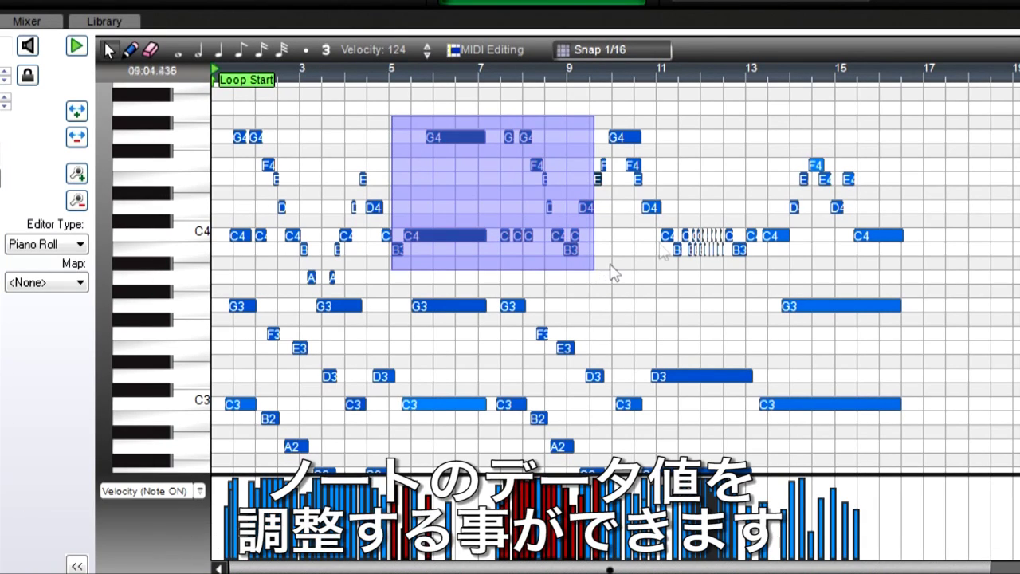
pyautogui.moveTo(663, 172); pyautogui.dragTo(775, 288)
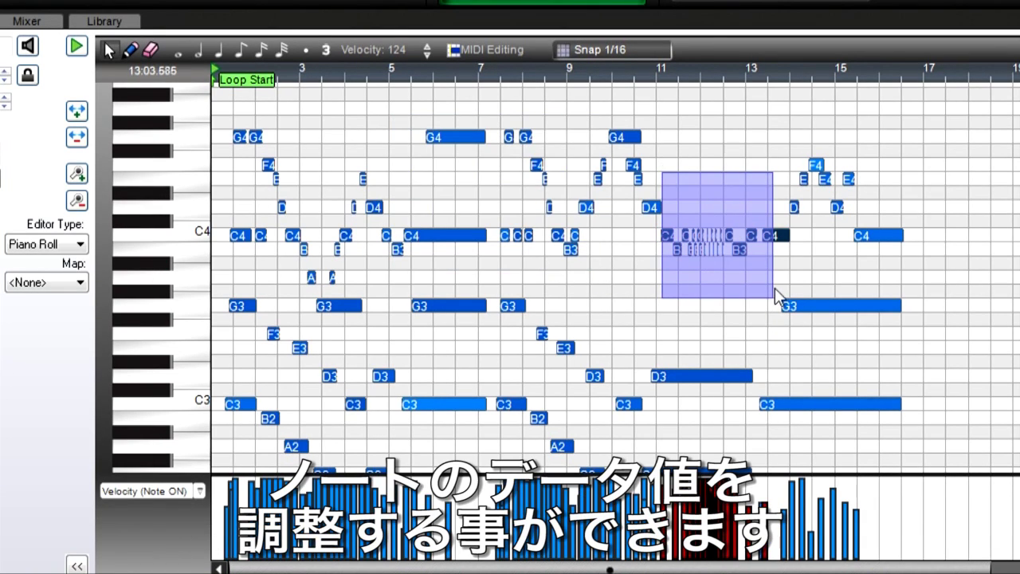
pyautogui.click(636, 233)
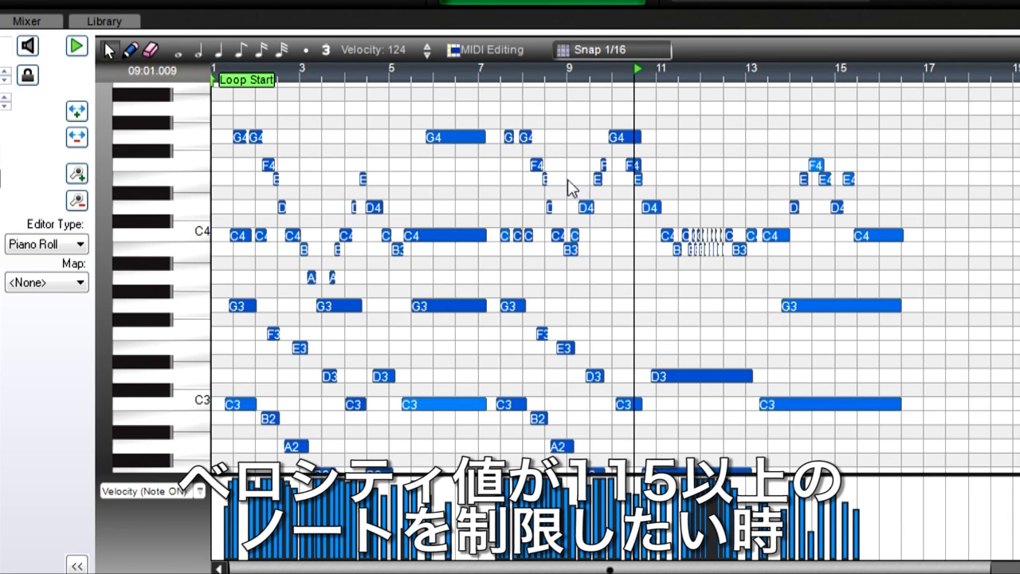
pyautogui.click(495, 50)
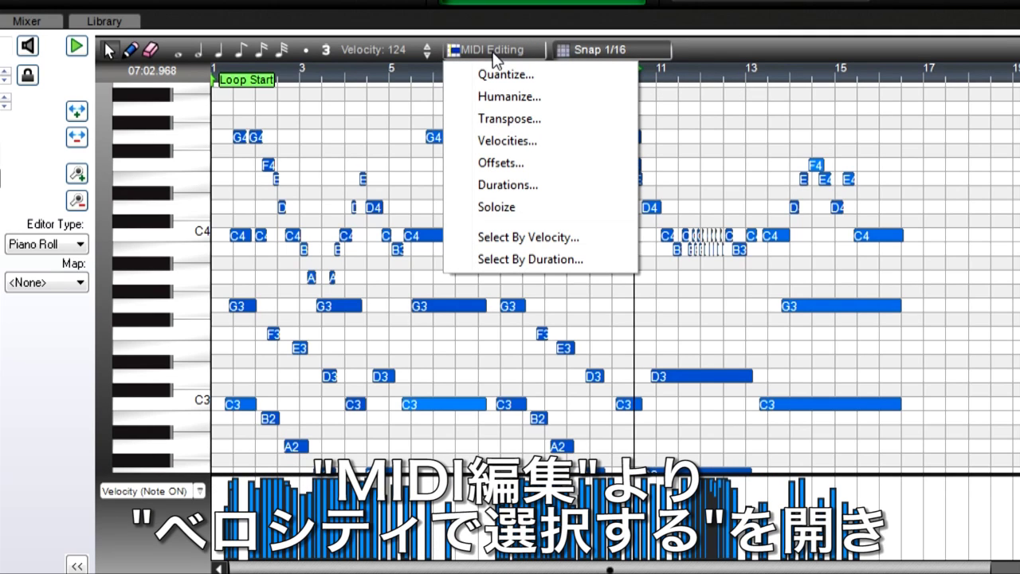
pyautogui.click(510, 238)
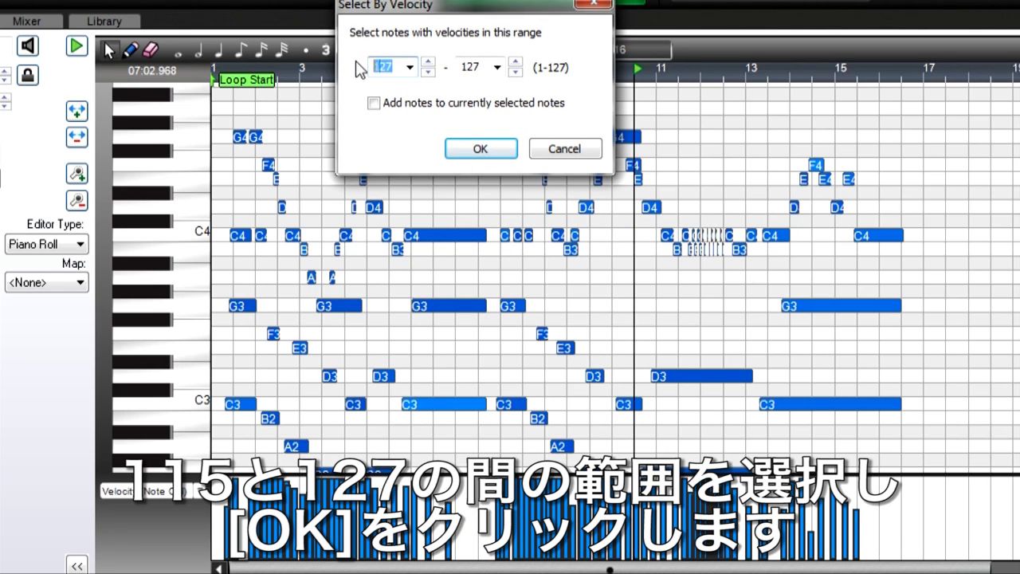
pyautogui.click(447, 149)
# Step: Force the selected notes' velocities to 115
pyautogui.click(491, 51)
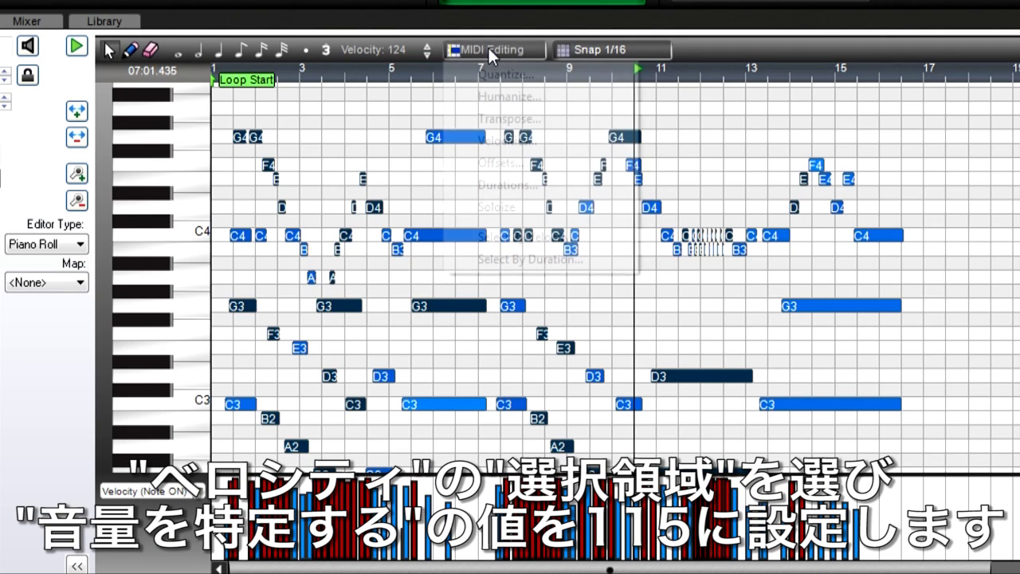
pyautogui.click(491, 144)
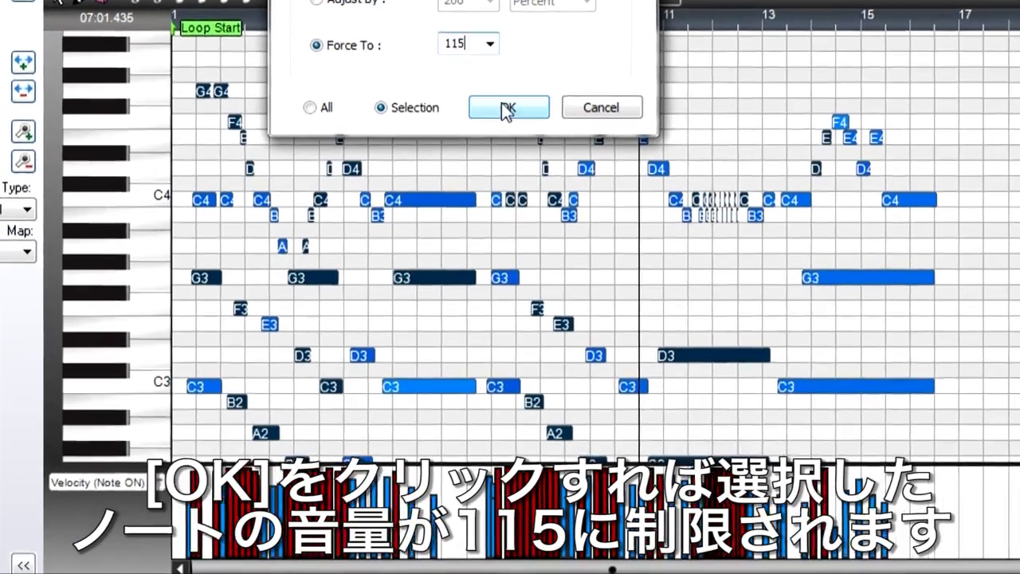
pyautogui.click(516, 152)
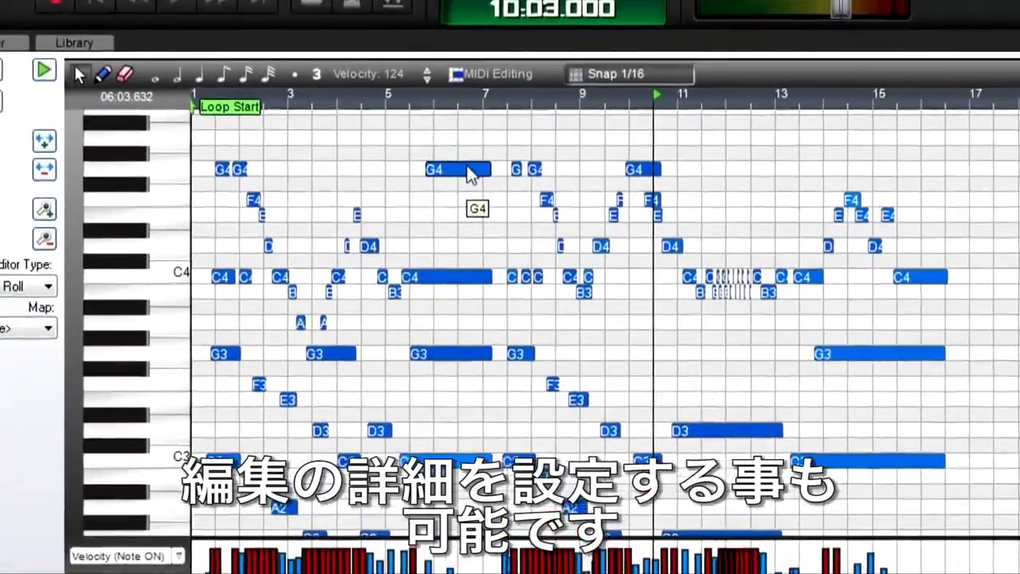
# Step: Open the G4 note's properties, close them unchanged, then bring up its Note Velocity options
pyautogui.rightClick(467, 142)
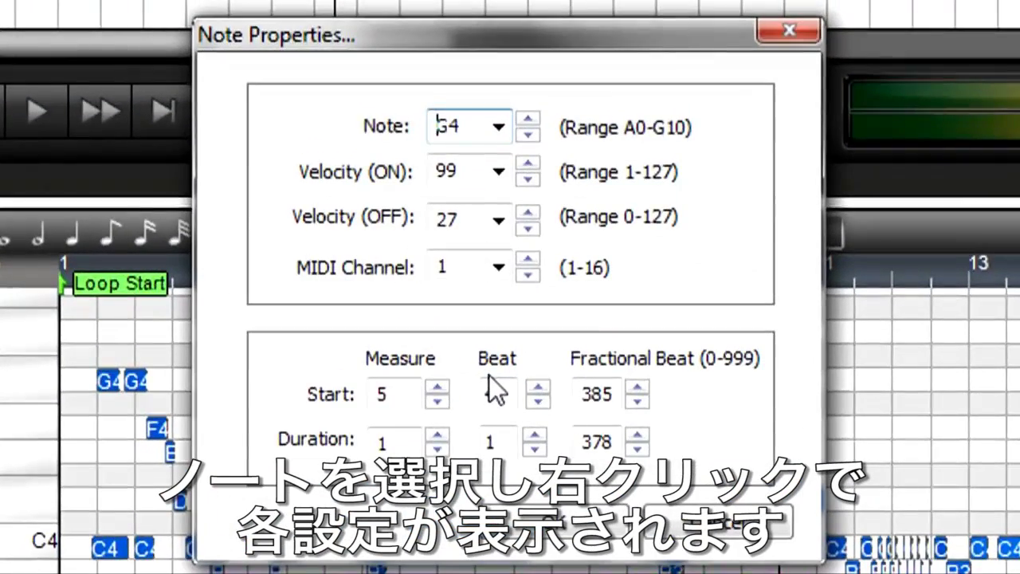
pyautogui.press('Return')
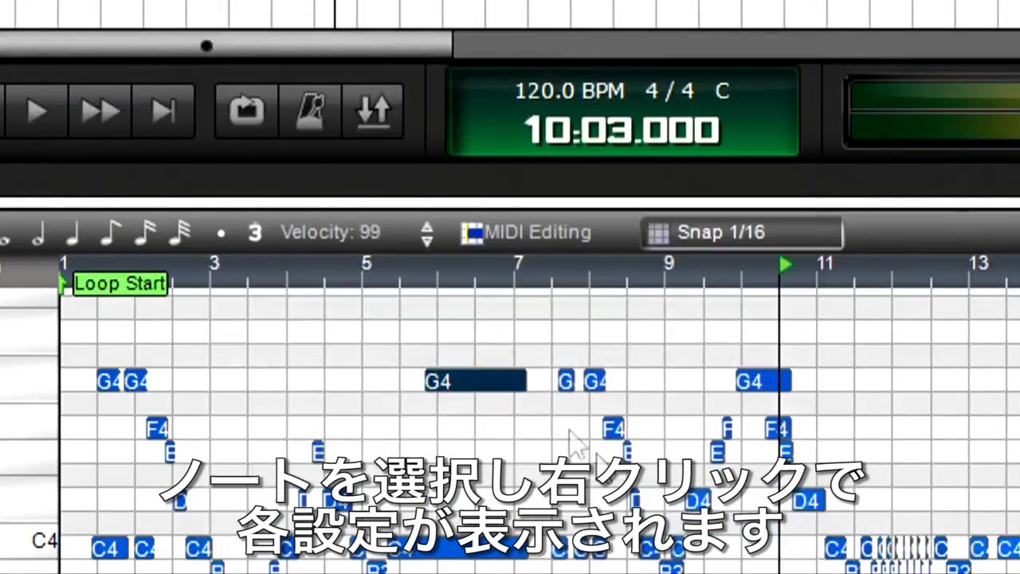
pyautogui.rightClick(500, 367)
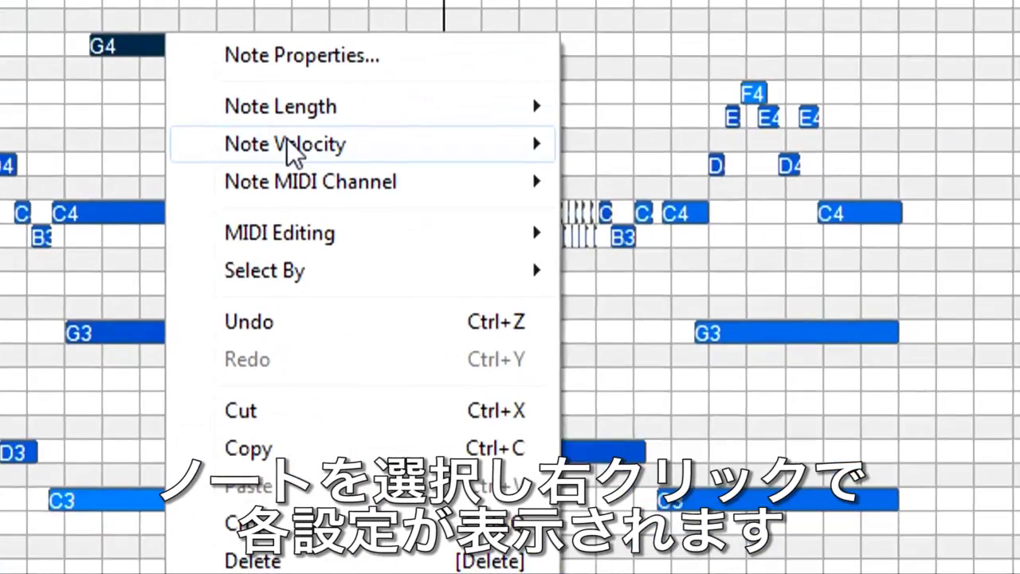
pyautogui.moveTo(622, 474)
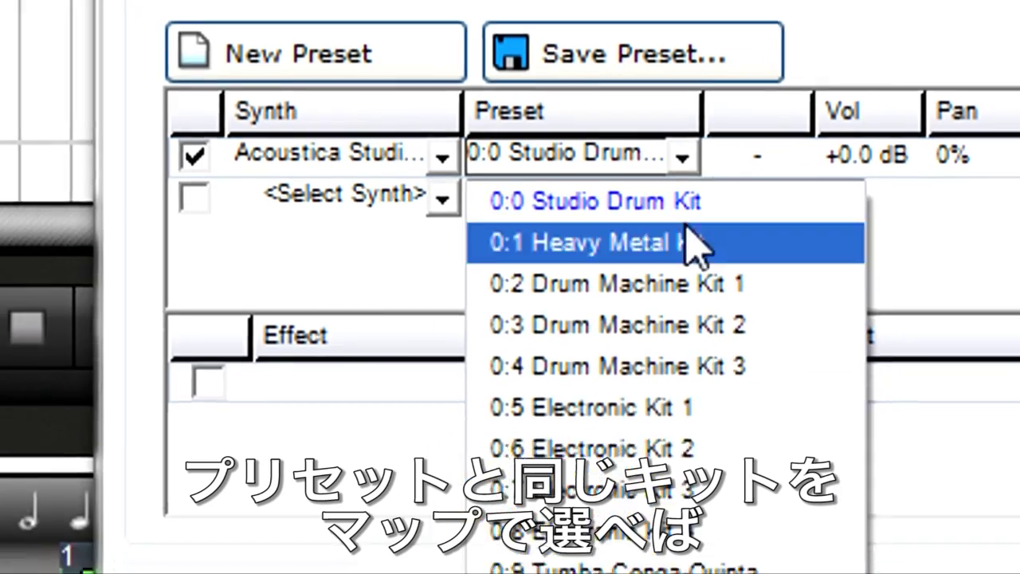
# Step: Choose the 0:1 Heavy Metal Kit drum preset and open the drum map list
pyautogui.click(665, 266)
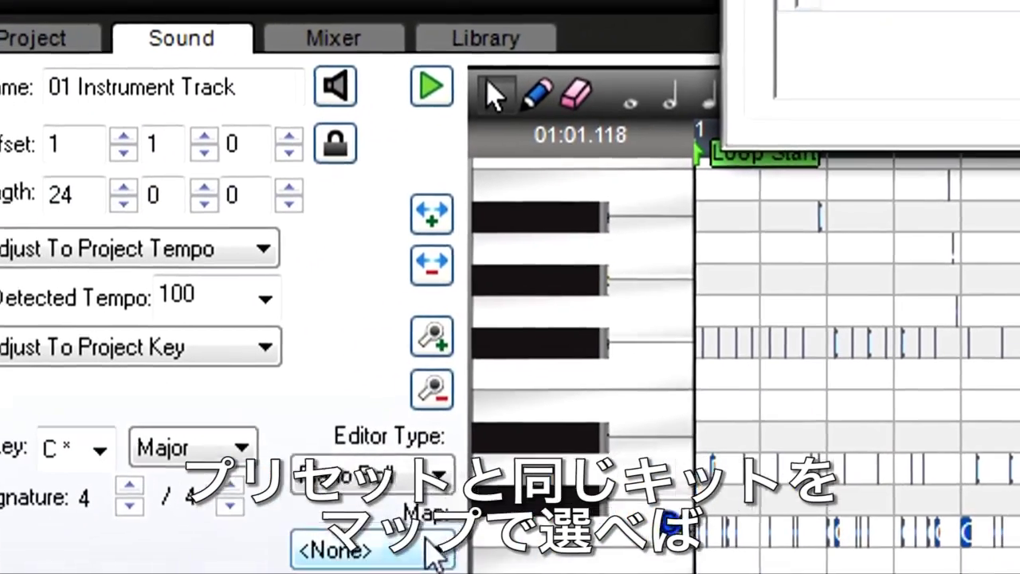
pyautogui.click(437, 545)
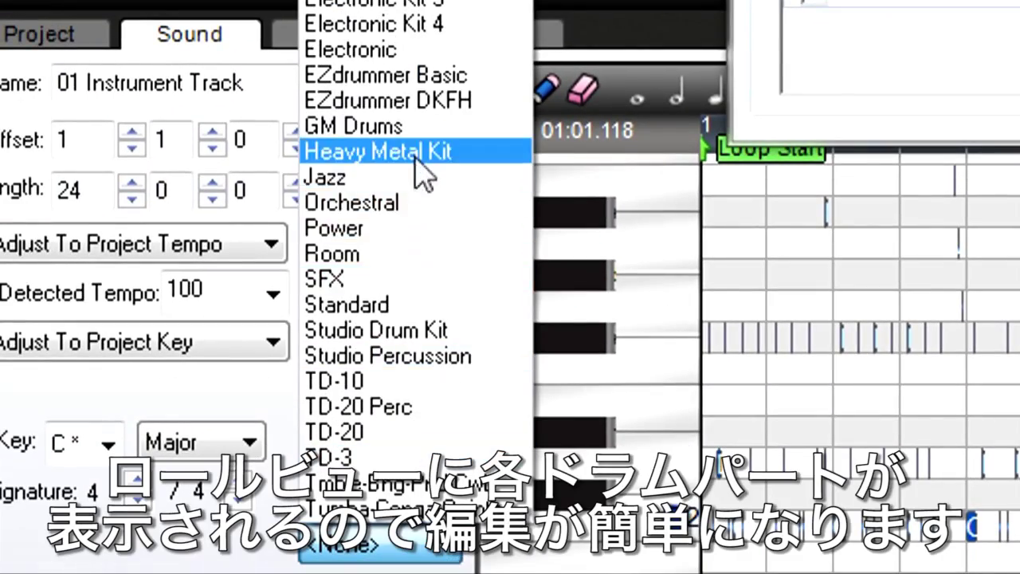